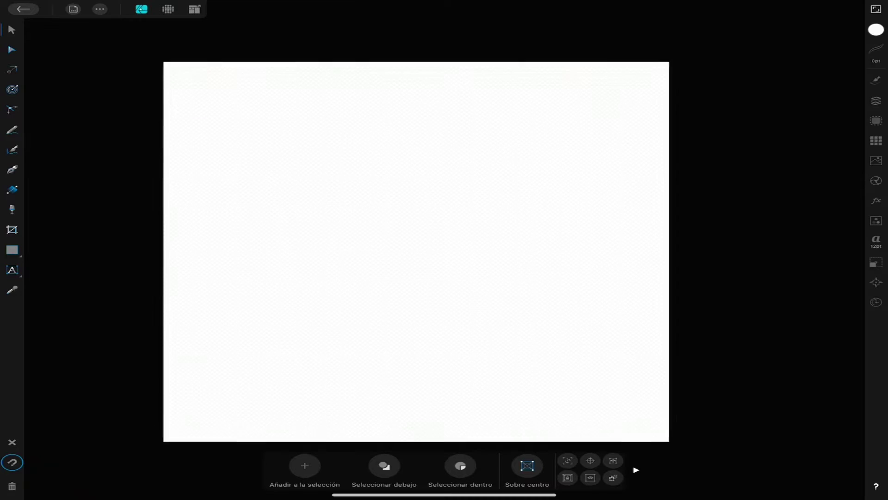
Draw a large head ellipse and a smaller overlapping body ellipse to its lower right
left_click(12, 250)
left_click(88, 253)
mouse_move(202, 160)
left_mouse_down()
mouse_move(345, 273)
mouse_move(420, 300)
left_mouse_up()
left_click_drag(468, 229, 603, 309)
left_click(11, 30)
mouse_move(535, 269)
left_mouse_down()
mouse_move(426, 258)
mouse_move(446, 259)
left_mouse_up()
Give the left head ellipse a solid black 5 pt outline
left_click(877, 101)
left_click(755, 52)
left_click(876, 48)
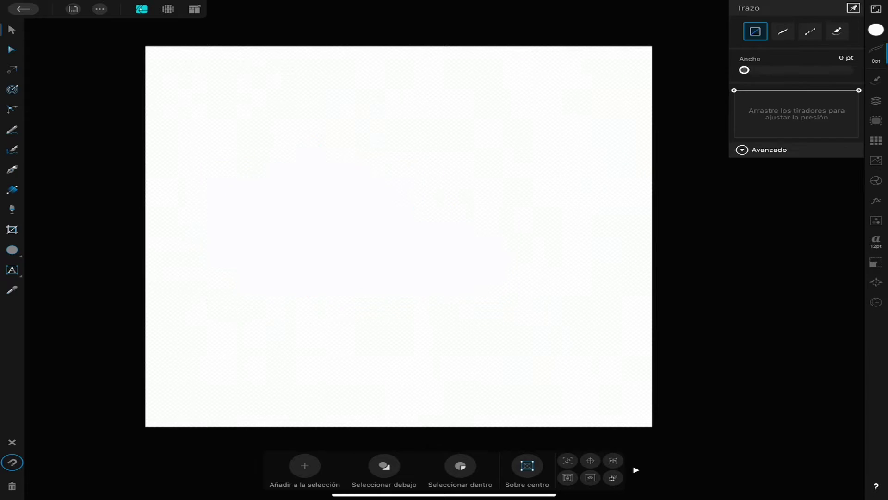
left_click(783, 31)
left_click(851, 57)
left_click(663, 130)
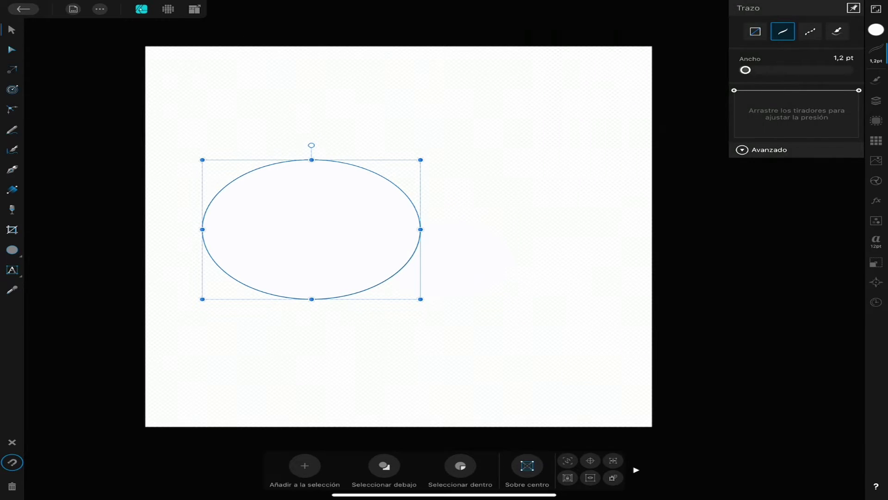
left_click(877, 30)
left_click(876, 48)
left_click(850, 57)
left_click(662, 130)
Give the right ellipse a matching solid 5 pt outline and enlarge it slightly
left_click(876, 100)
left_click(754, 74)
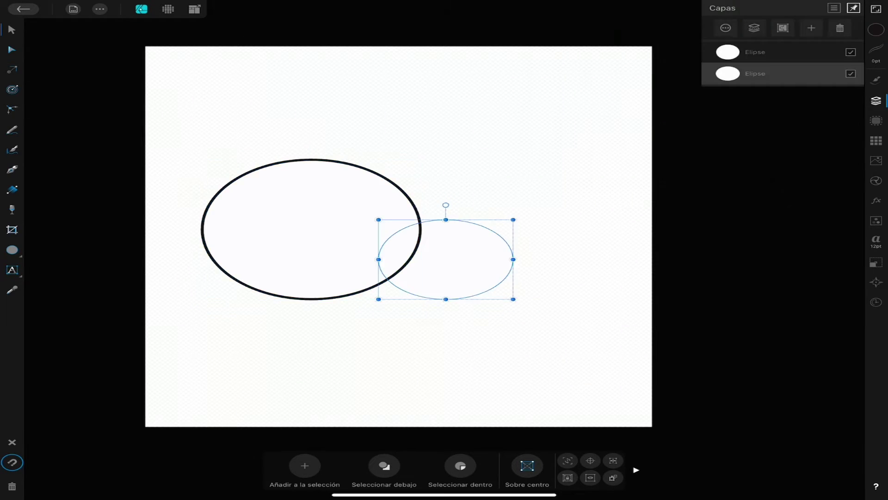
left_click(876, 48)
left_click(851, 58)
left_click(783, 31)
left_click(876, 100)
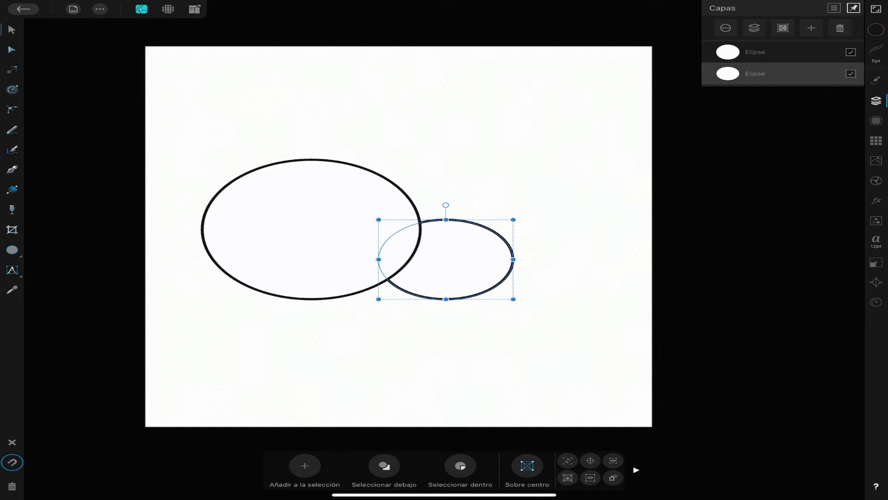
left_click_drag(379, 219, 363, 208)
left_click_drag(509, 259, 518, 255)
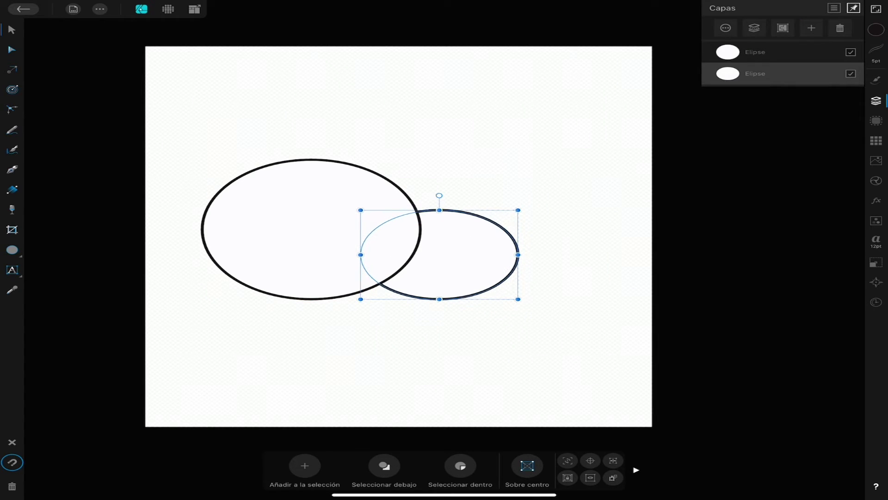
Draw a circle and place it on the top of the head as an ear
left_click(12, 250)
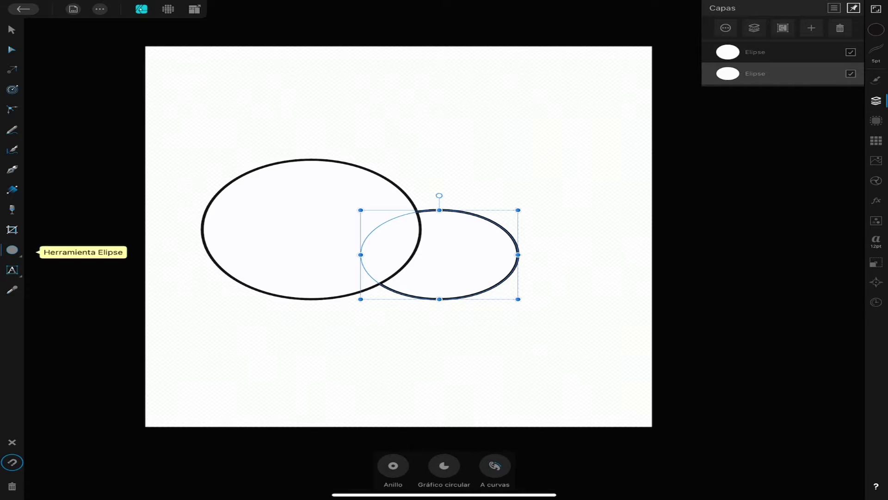
mouse_move(398, 116)
left_mouse_down()
mouse_move(471, 170)
mouse_move(458, 174)
left_mouse_up()
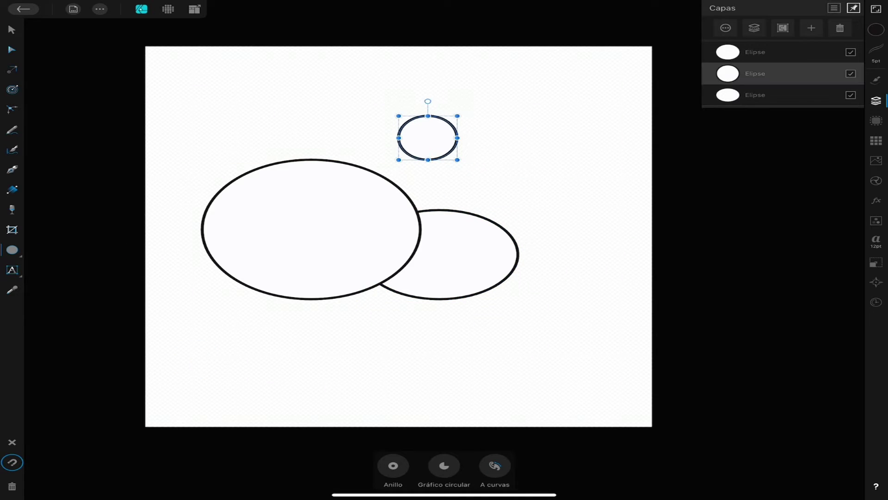
left_click(12, 30)
mouse_move(429, 145)
left_mouse_down()
mouse_move(391, 168)
mouse_move(241, 165)
mouse_move(240, 172)
left_mouse_up()
Fill the left ear circle black, undoing an accidental black fill on the head
left_click(876, 29)
left_click(821, 229)
left_click(876, 101)
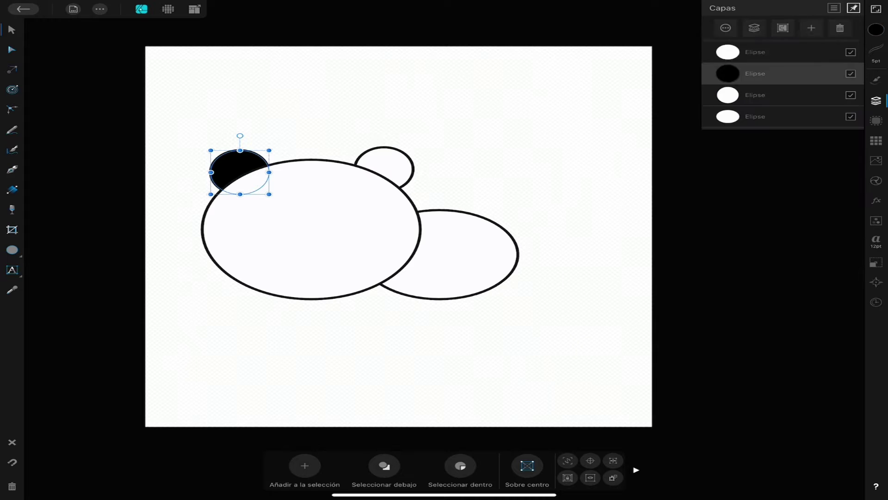
left_click(755, 52)
key("ctrl+a")
left_click(876, 29)
left_click(876, 101)
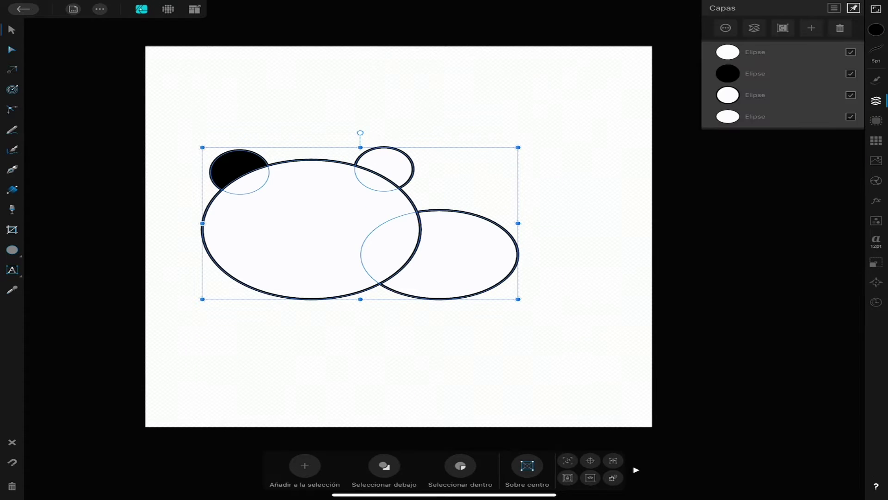
left_click(876, 30)
left_click(820, 229)
left_click(12, 461)
Fill the right ear circle black
left_click(876, 100)
left_click(755, 95)
left_click(876, 29)
left_click(821, 229)
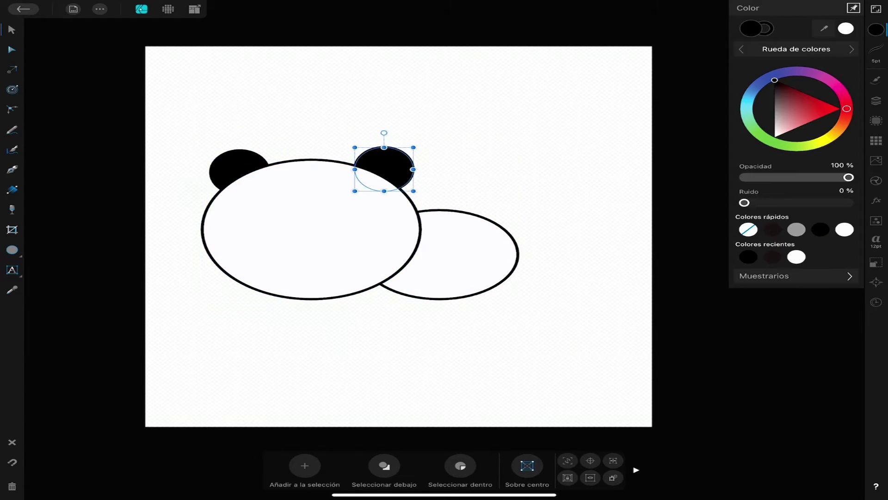
Convert both ear circles to editable curves
left_click(876, 100)
left_click(755, 67)
left_click(99, 9)
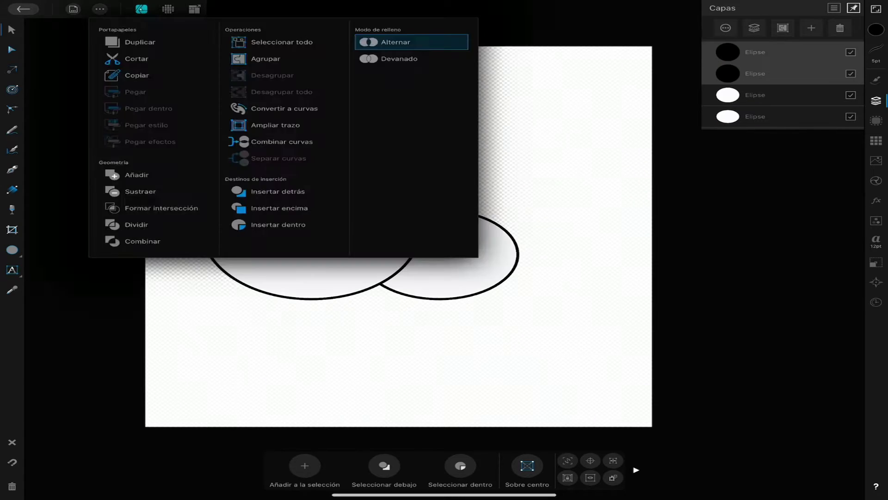
left_click(277, 107)
left_click(755, 74)
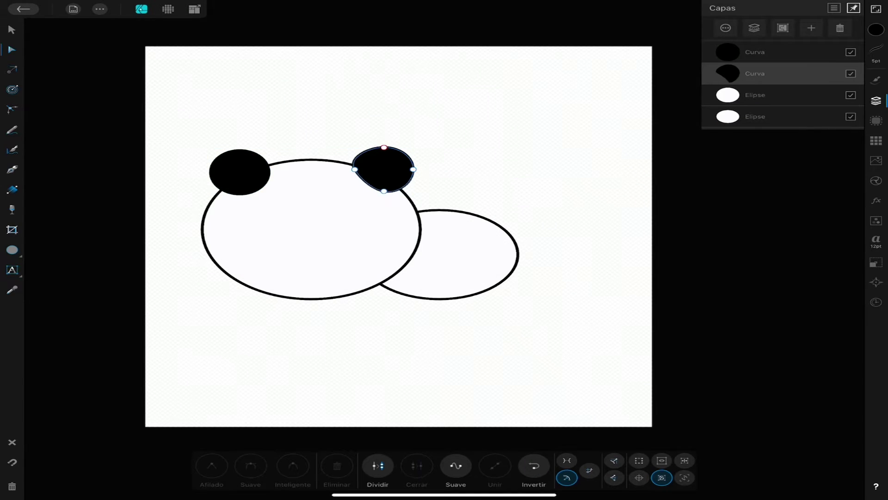
Reshape both ears into rounded shapes, moving the left ear behind the head
left_click_drag(384, 191, 399, 206)
scroll(352, 152, "up", 5)
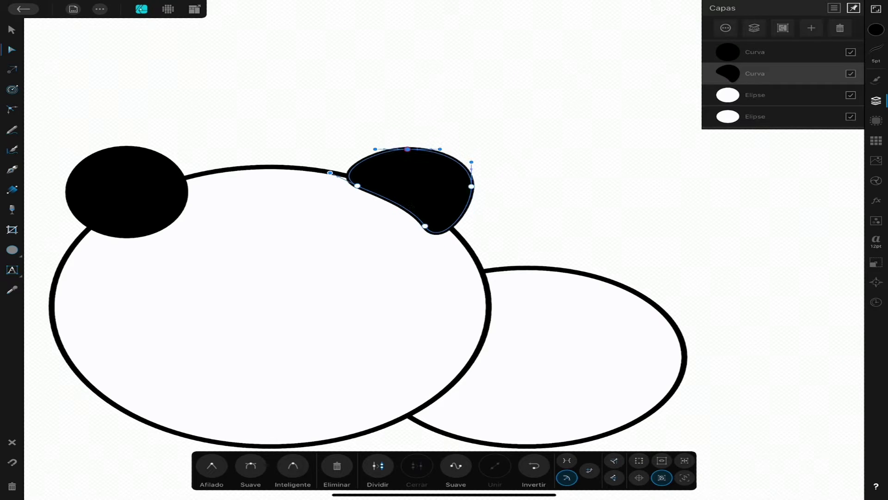
left_click_drag(755, 52, 755, 94)
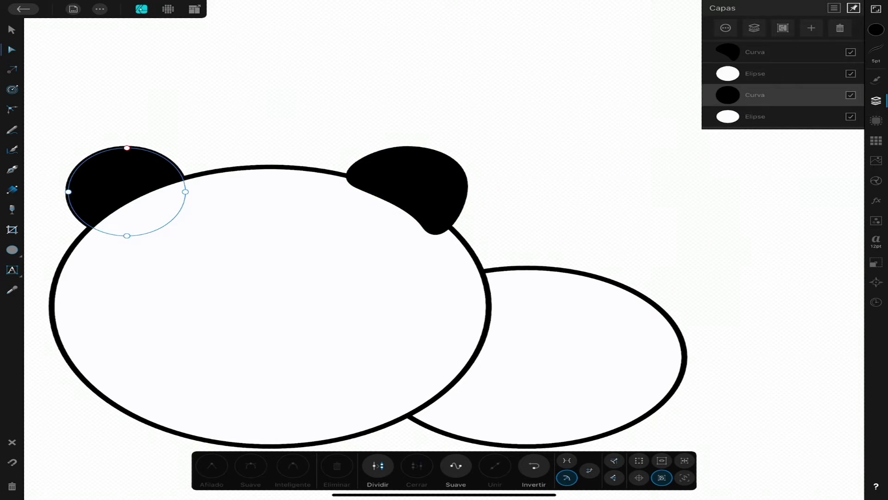
left_click_drag(127, 148, 133, 154)
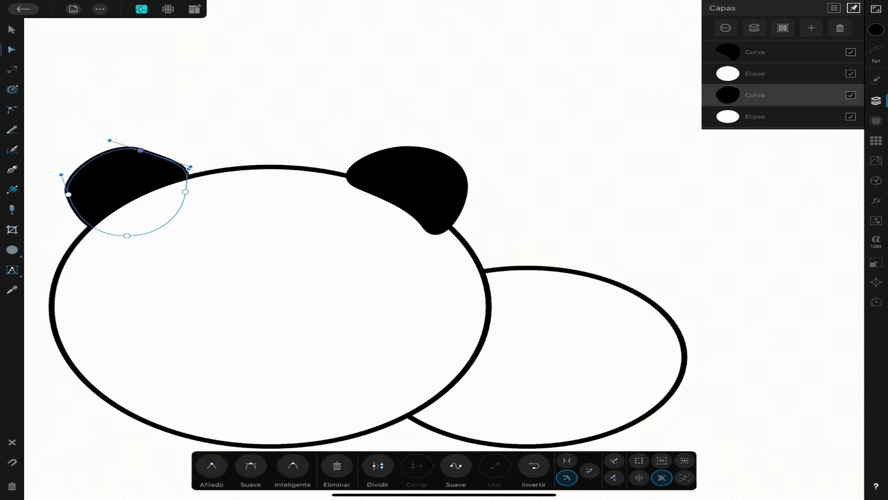
Draw a small circle to the right of the head
scroll(351, 277, "down", 3)
left_click(12, 250)
mouse_move(545, 187)
left_mouse_down()
mouse_move(625, 245)
mouse_move(611, 238)
left_mouse_up()
Place the small black circle behind the body and shift it down-right
left_click_drag(755, 95, 755, 138)
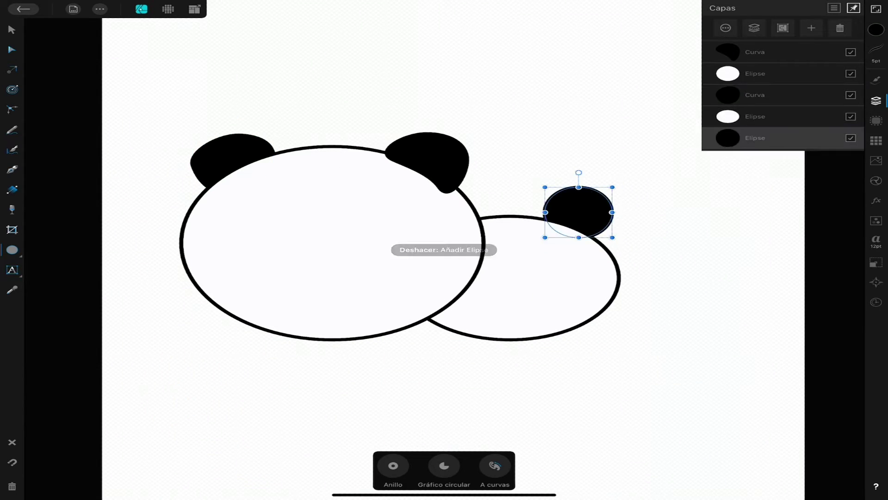
left_click(11, 29)
left_click(579, 210)
left_click_drag(578, 211, 594, 229)
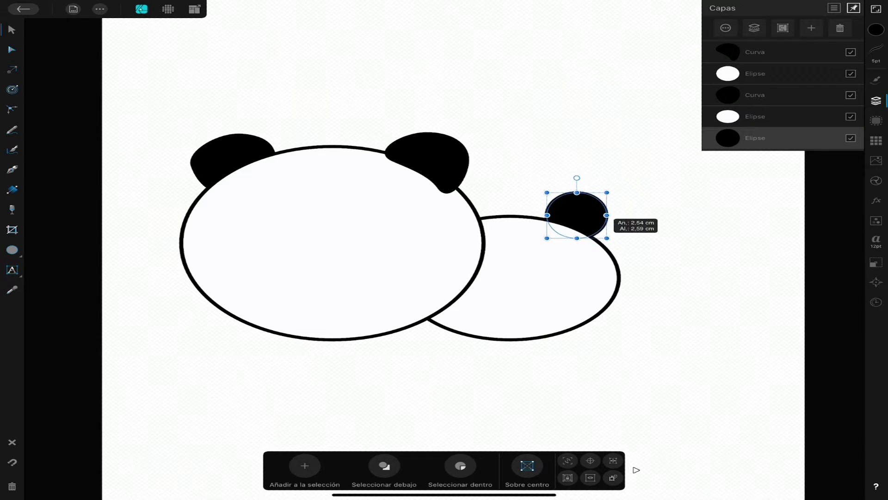
Draw a flat ellipse at the body's lower right and convert it to curves
left_click(12, 250)
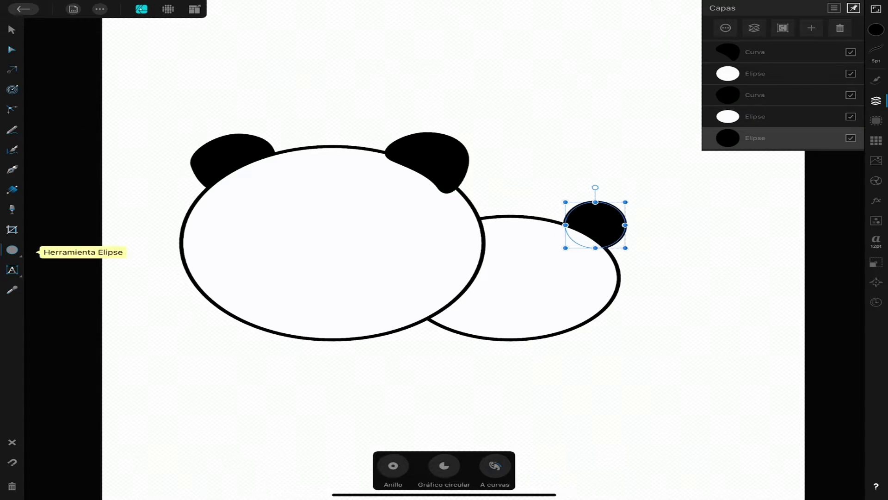
left_click_drag(552, 307, 662, 340)
left_click(12, 49)
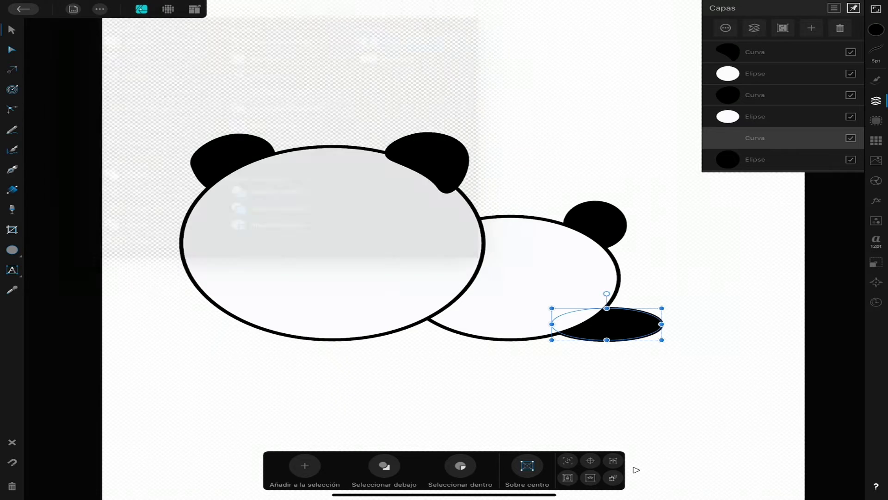
Taper the back leg, then draw a flat ellipse below the head stacked above head and body
left_click_drag(661, 324, 678, 303)
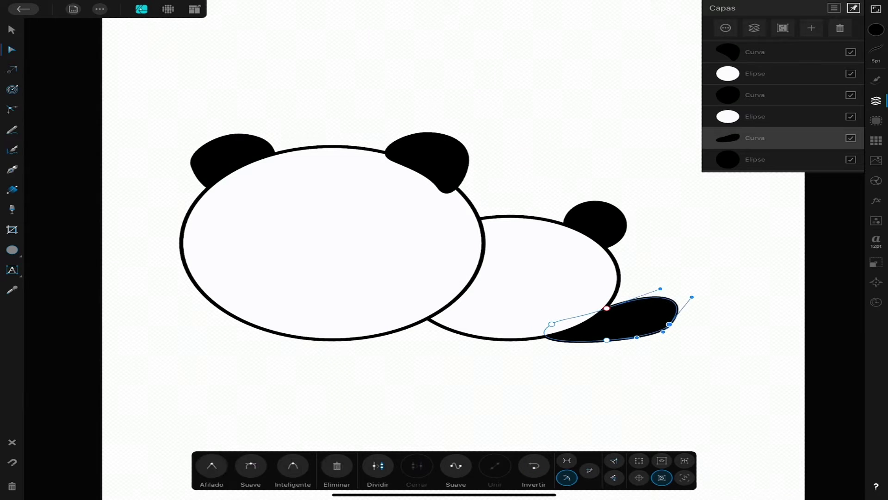
left_click(11, 29)
left_click_drag(166, 342, 418, 367)
left_click_drag(320, 346, 401, 323)
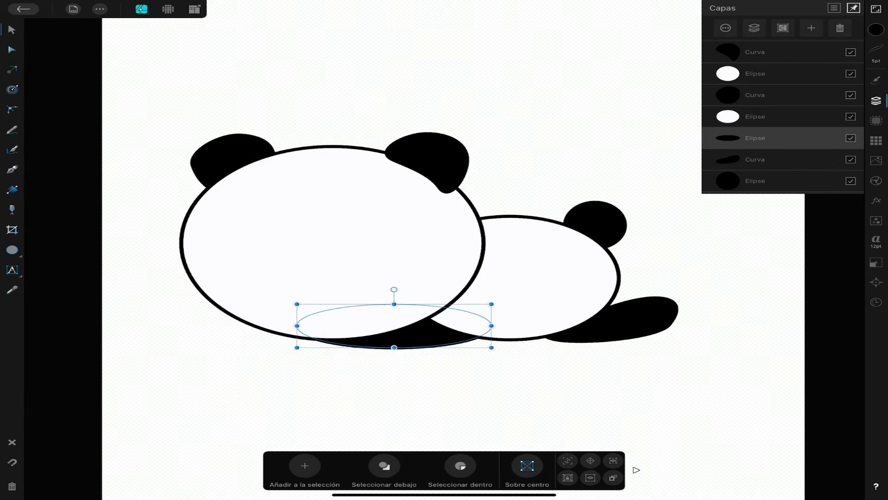
left_click_drag(782, 138, 782, 74)
Convert the lower ellipse to curves and dip its top into a paw shape
left_click(100, 9)
left_click(288, 109)
left_click(12, 50)
left_click_drag(402, 301, 399, 309)
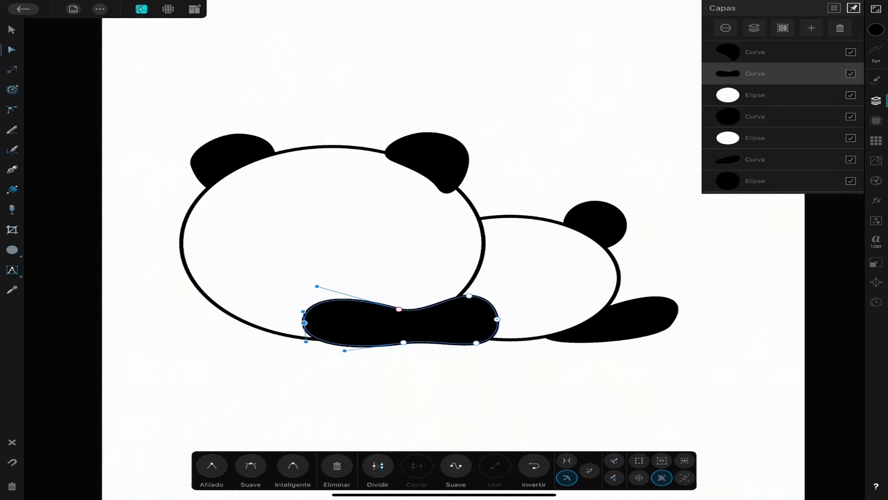
scroll(444, 250, "down", 2)
Duplicate the paw to the left and tuck the copy behind the head
left_click(12, 29)
left_click_drag(532, 332, 389, 332)
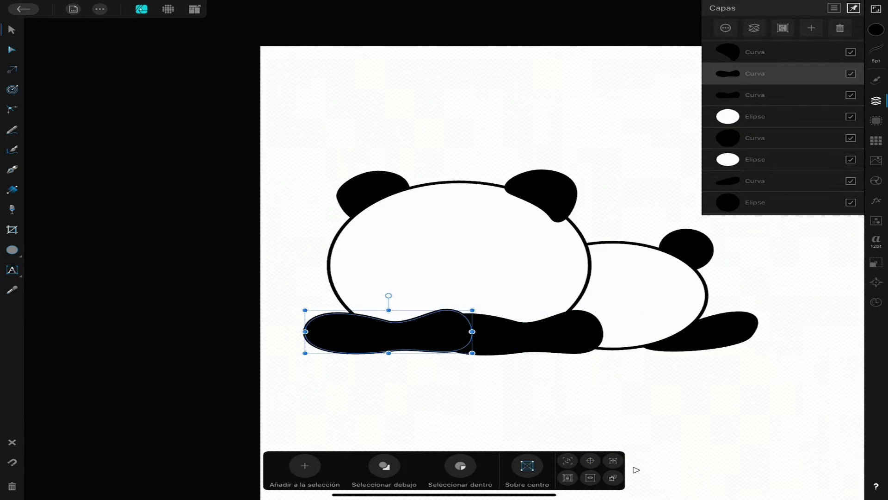
left_click_drag(728, 74, 728, 116)
left_click_drag(388, 331, 397, 327)
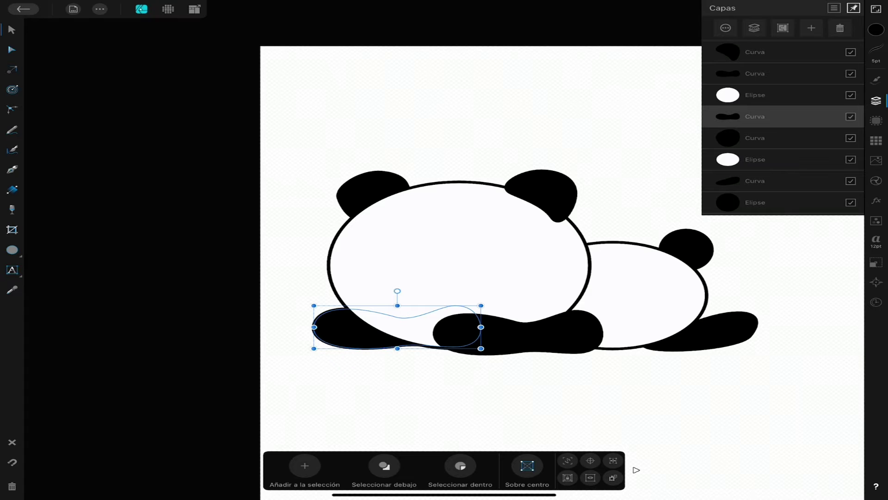
scroll(444, 250, "down", 3)
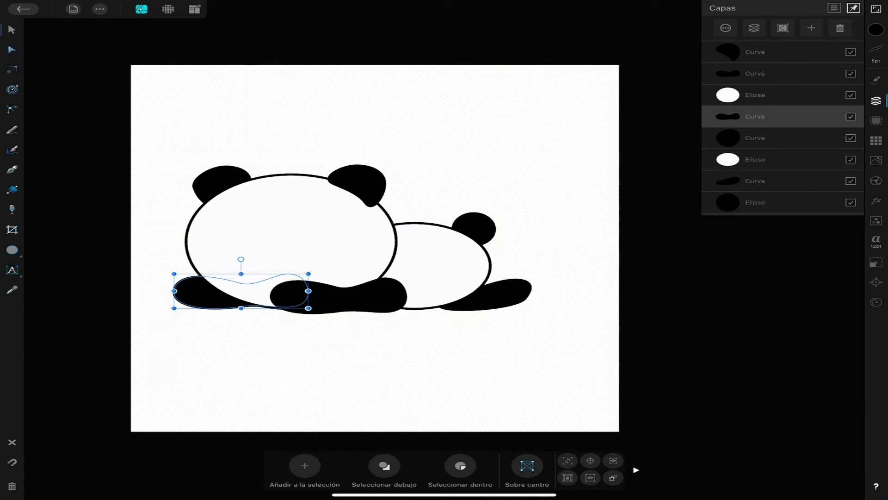
left_click(292, 222)
Draw a small triangle below the panda and rotate it 180° to point down
left_click(877, 29)
left_click(444, 259)
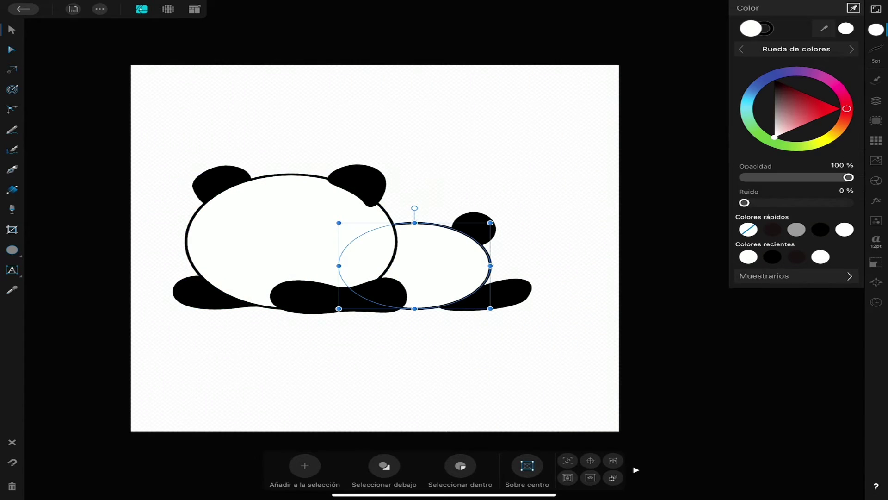
left_click(12, 250)
left_click_drag(208, 363, 235, 347)
left_click(100, 9)
left_click(130, 222)
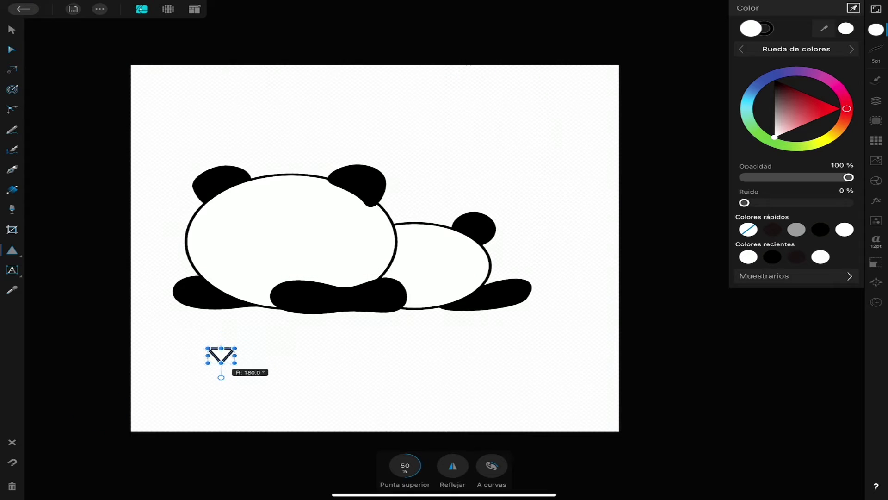
scroll(169, 386, "up", 5)
Round the triangle's corners and fill it red
left_click(12, 49)
left_click(12, 89)
left_click(12, 109)
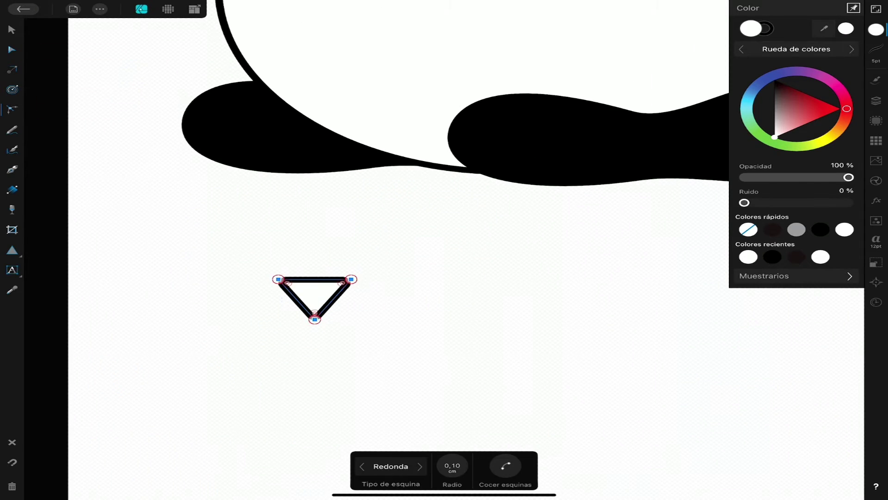
left_click(12, 50)
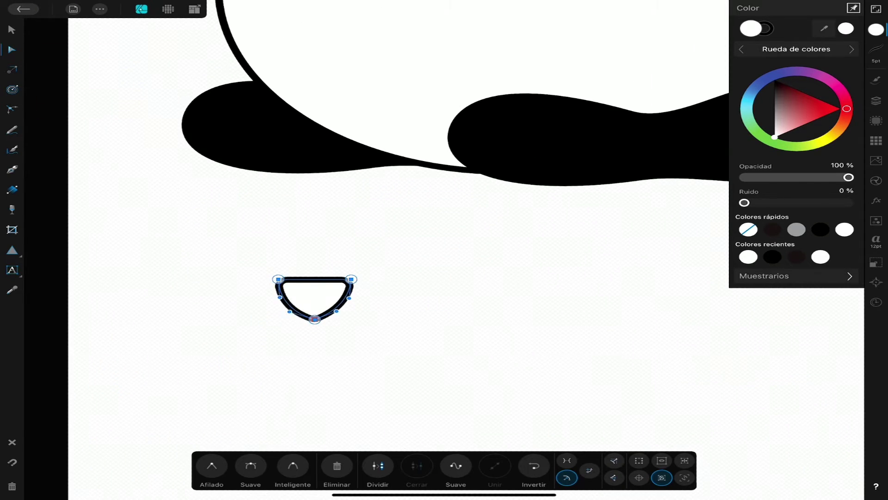
left_click(820, 102)
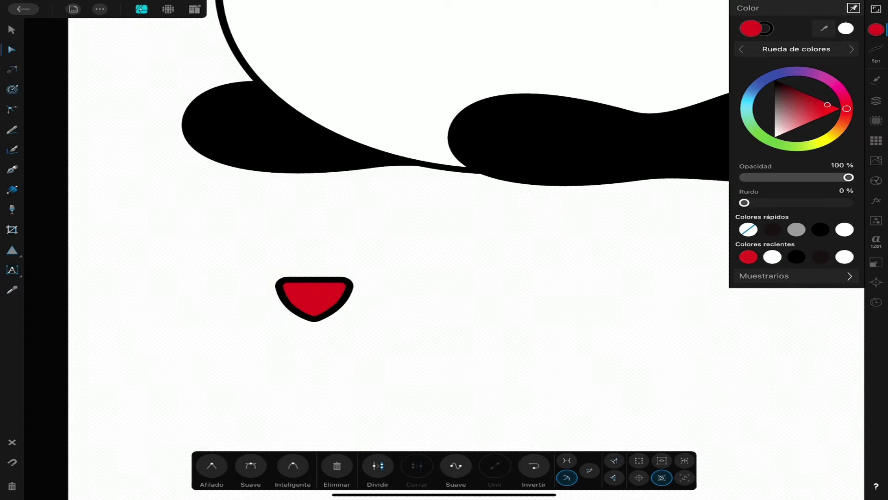
scroll(444, 232, "down", 3)
Move the red nose onto the head, above it in the stack, and tilt it slightly
left_click(12, 30)
left_click(876, 100)
left_click_drag(239, 324, 278, 157)
left_click_drag(730, 155, 730, 93)
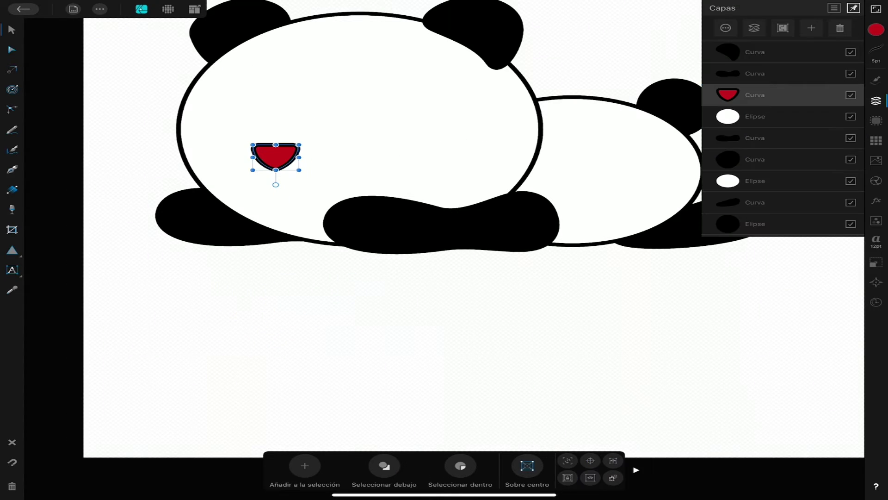
scroll(271, 171, "up", 2)
left_click_drag(271, 202, 263, 200)
Undo the nose tilt and draw a curved pencil mouth beneath the nose
left_click(12, 129)
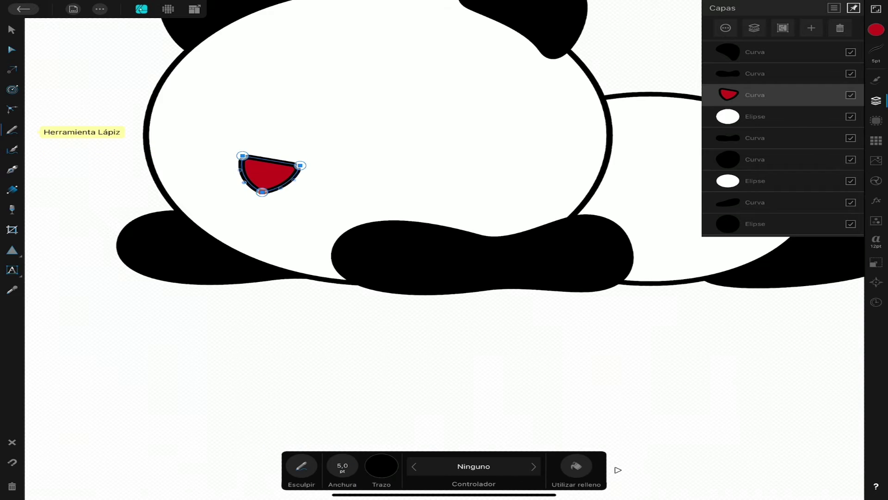
left_click(876, 30)
left_click(12, 462)
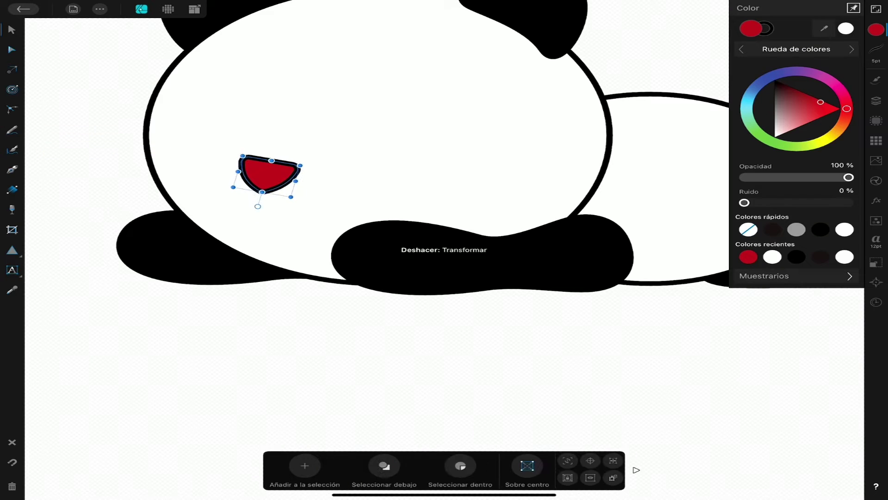
left_click(12, 130)
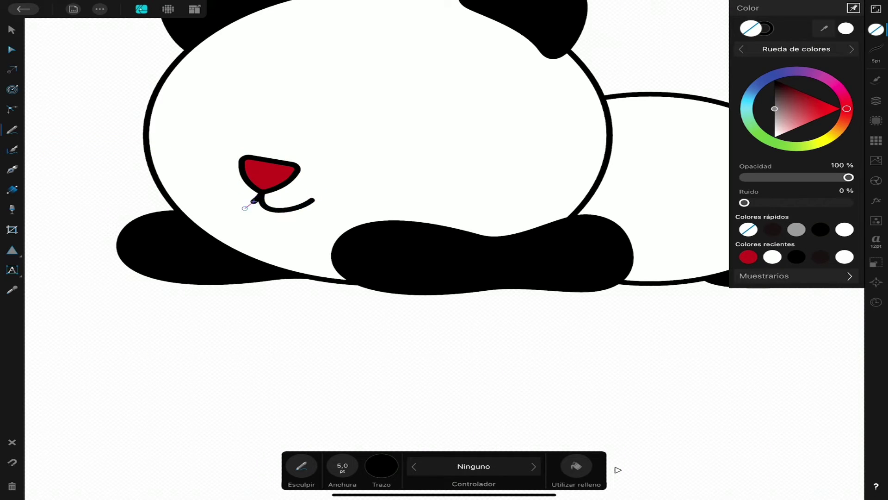
left_click(12, 49)
scroll(324, 185, "up", 2)
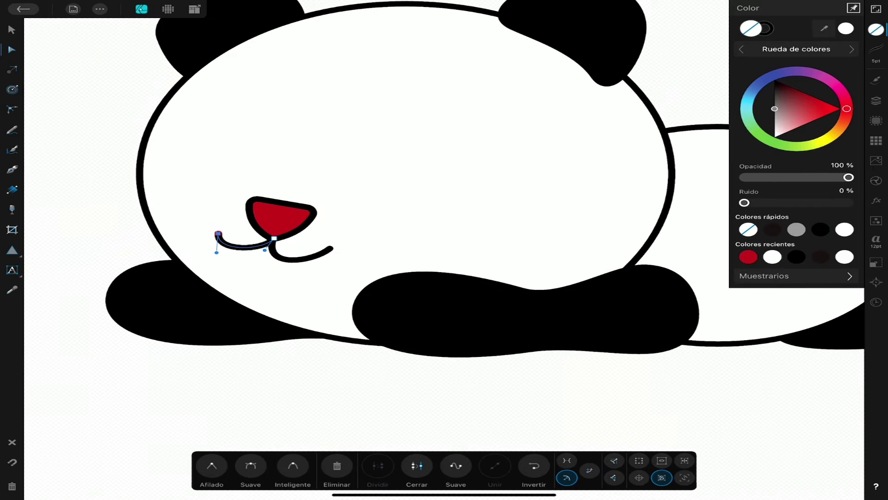
left_click(315, 254)
scroll(417, 232, "down", 5)
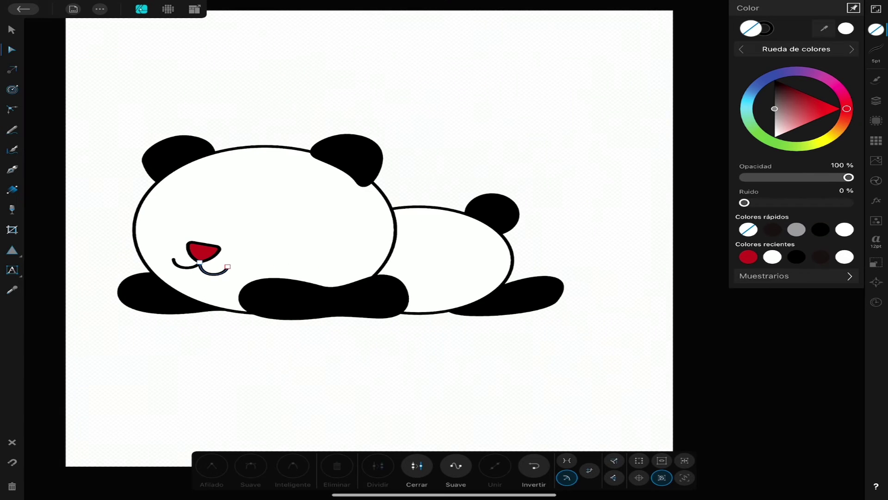
Draw a circle below the panda, redrawing it after undoing a misplaced one
left_click(12, 250)
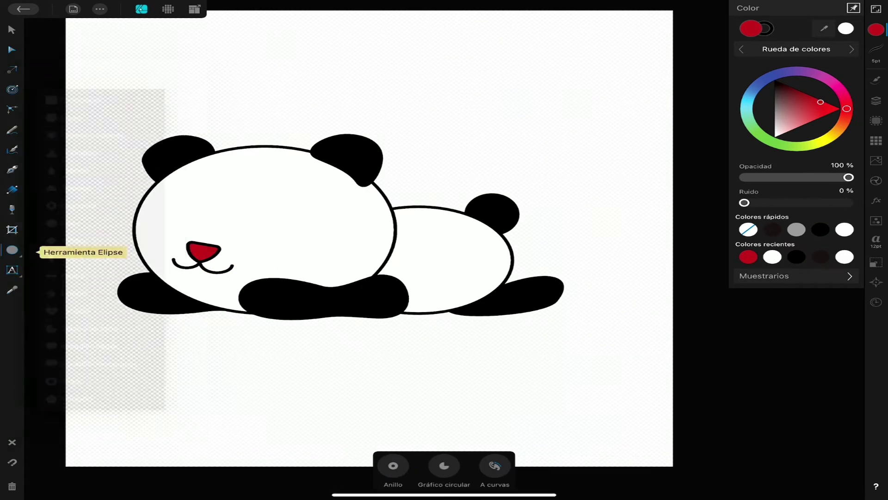
mouse_move(270, 354)
left_mouse_down()
mouse_move(270, 407)
mouse_move(339, 416)
left_mouse_up()
key("ctrl+z")
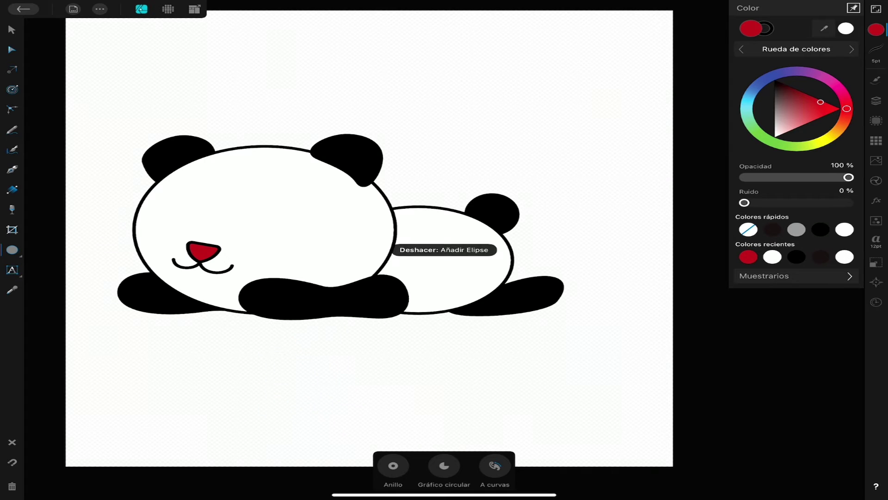
left_click(12, 249)
left_click(90, 116)
left_click_drag(278, 355, 358, 415)
Fill the new circle black and place it on the face as the left eye
left_click(821, 229)
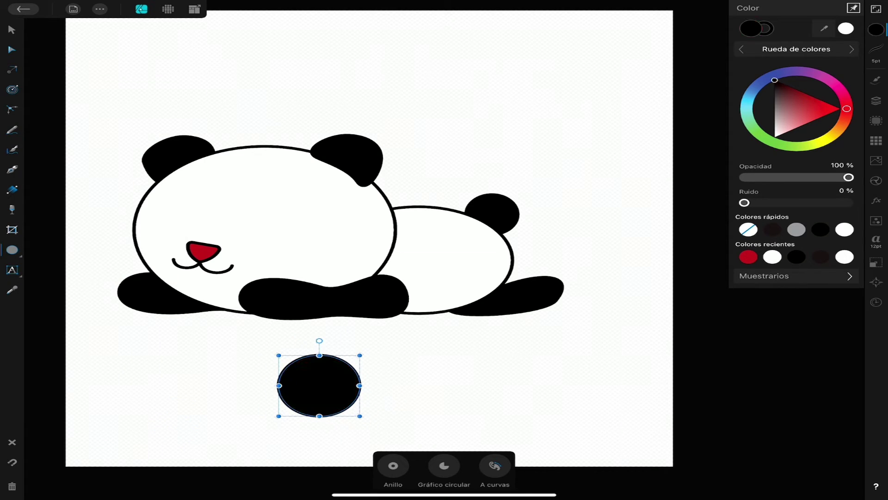
left_click(12, 29)
mouse_move(319, 385)
left_mouse_down()
mouse_move(208, 211)
mouse_move(230, 235)
left_mouse_up()
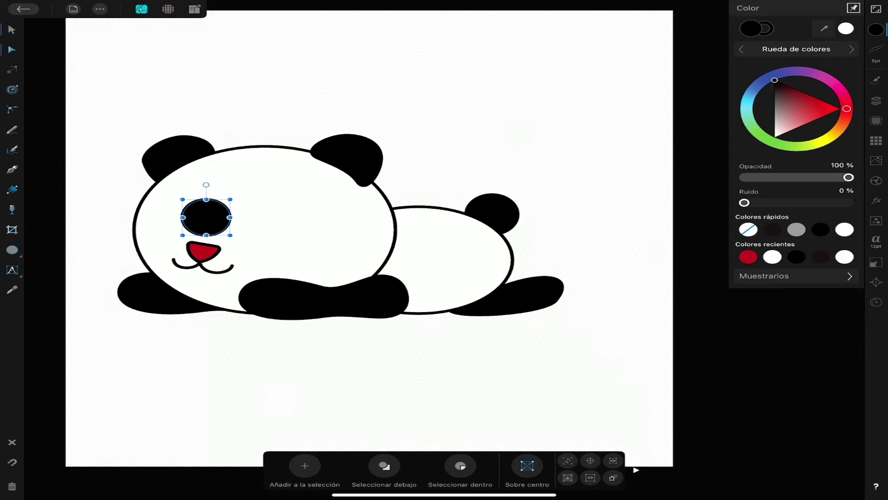
Bulge the head's upper-left outline outward by dragging its nodes
left_click(300, 194)
left_click(11, 49)
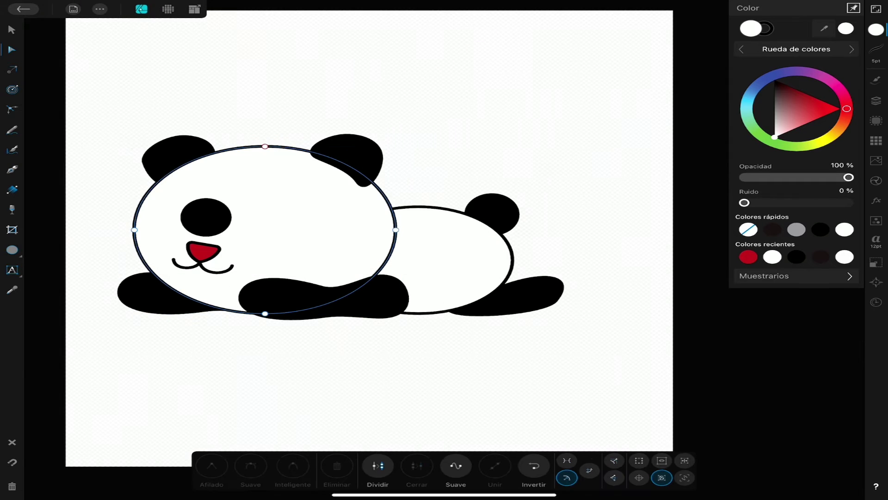
left_click_drag(162, 179, 157, 178)
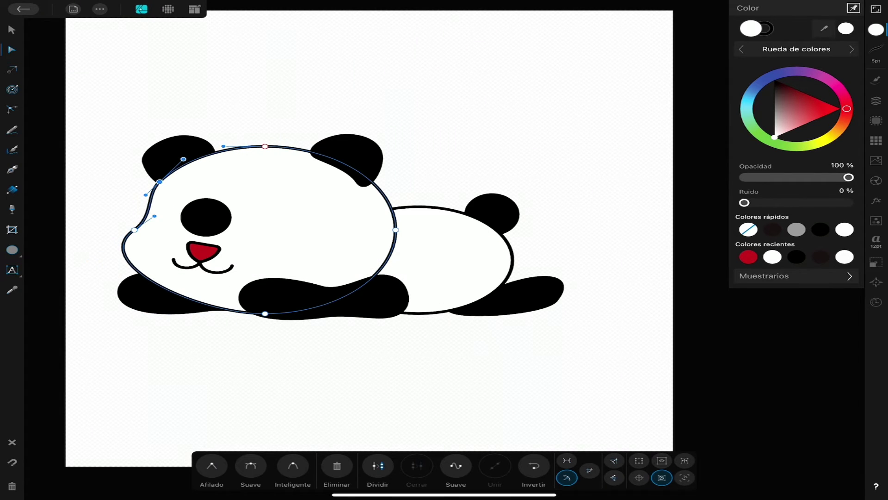
left_click_drag(154, 216, 99, 258)
Move the eye up-left, adjust its nodes, and place a copy on the right
left_click(12, 30)
mouse_move(206, 217)
left_mouse_down()
mouse_move(181, 207)
mouse_move(183, 188)
mouse_move(159, 210)
left_mouse_up()
left_click(12, 50)
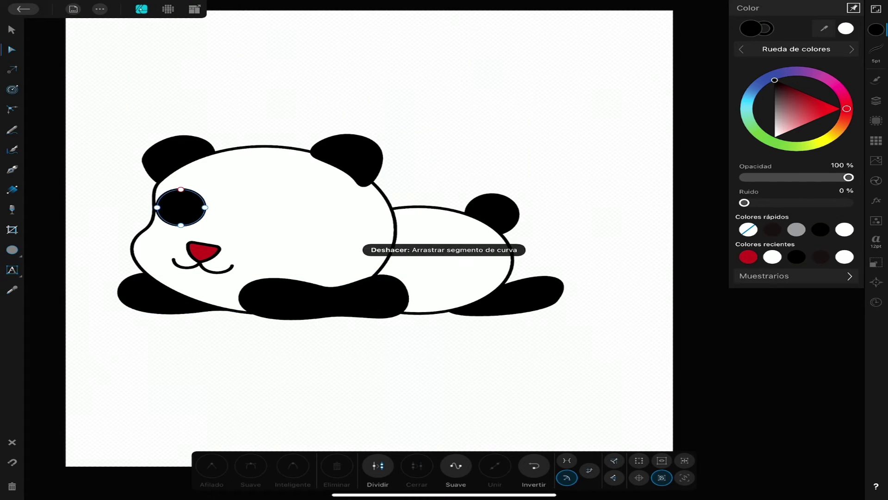
left_click(11, 29)
left_click_drag(181, 207, 278, 220)
Draw white highlight circles in the eyes, duplicating them into large and small sparkles
left_click(11, 250)
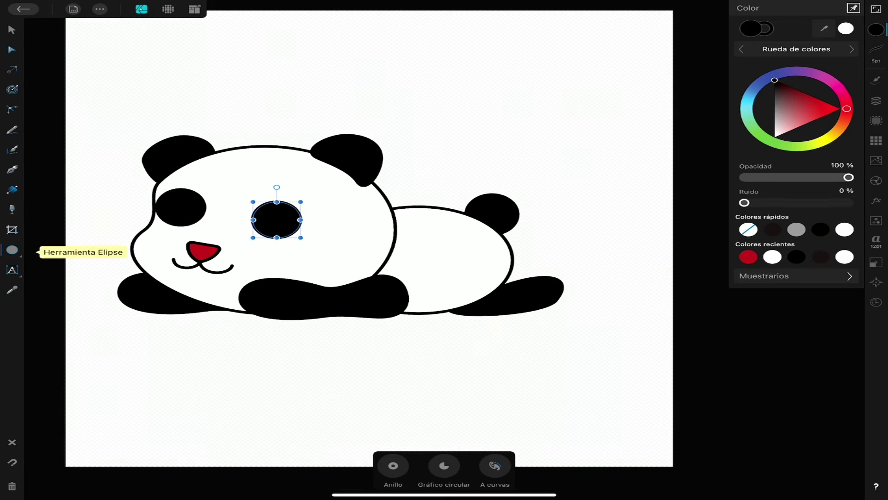
mouse_move(329, 199)
left_mouse_down()
mouse_move(351, 218)
mouse_move(269, 211)
left_mouse_up()
scroll(276, 219, "up", 3)
key("ctrl+shift+z")
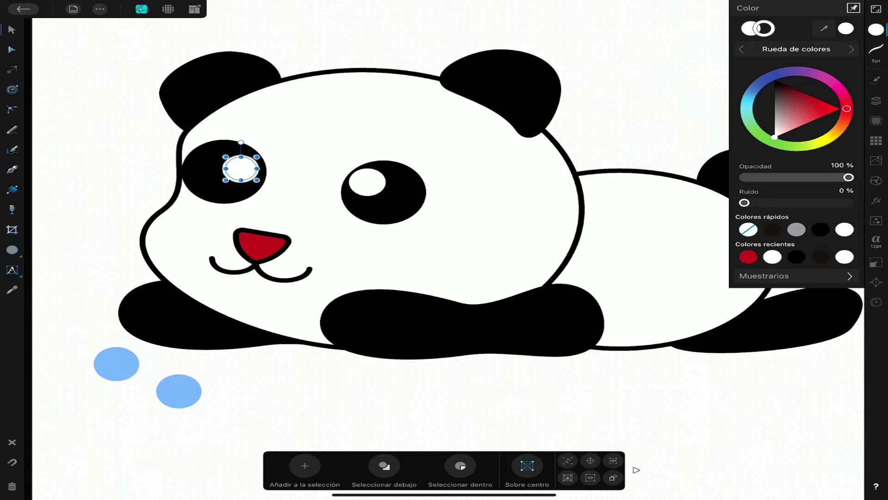
key("ctrl+shift+z")
key("ctrl+shift+z")
scroll(143, 398, "down", 5)
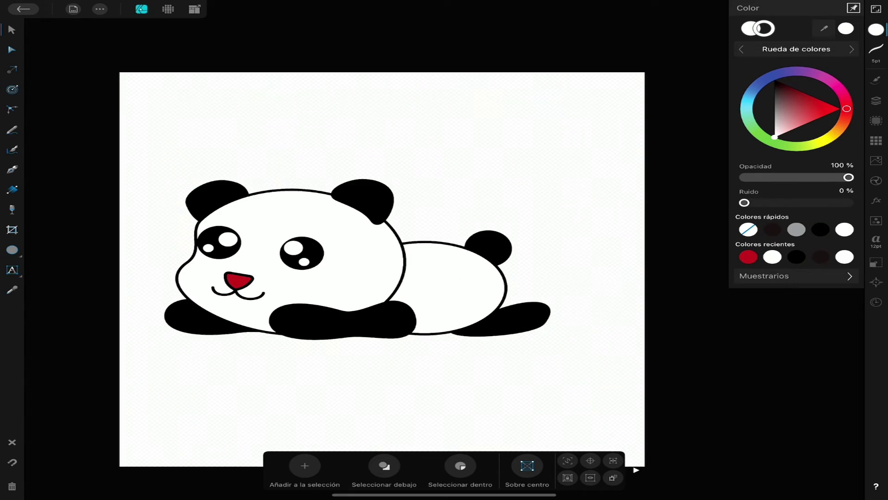
Shift the whole panda slightly right and down on the canvas
left_click(877, 100)
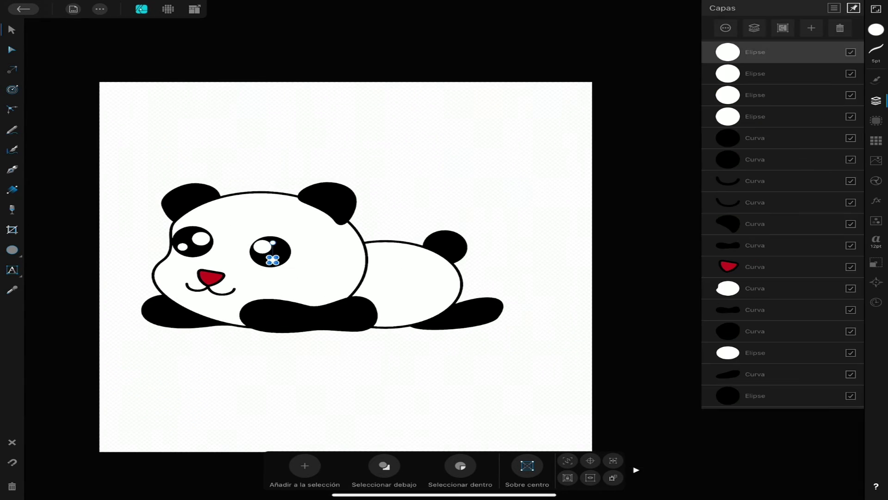
key("ctrl+a")
left_click_drag(324, 259, 348, 269)
key("Escape")
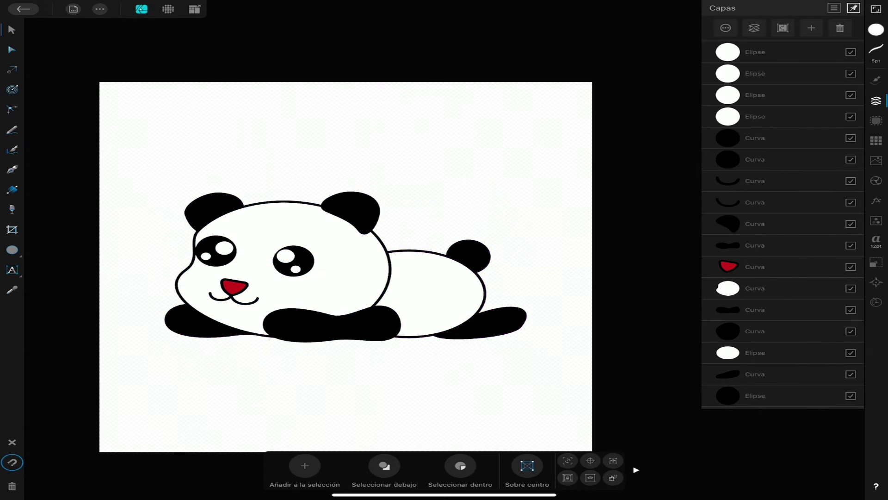
scroll(346, 259, "up", 3)
Pull nodes on the head outline's top edge up into a three-peaked hair tuft
left_click(12, 50)
left_click(397, 259)
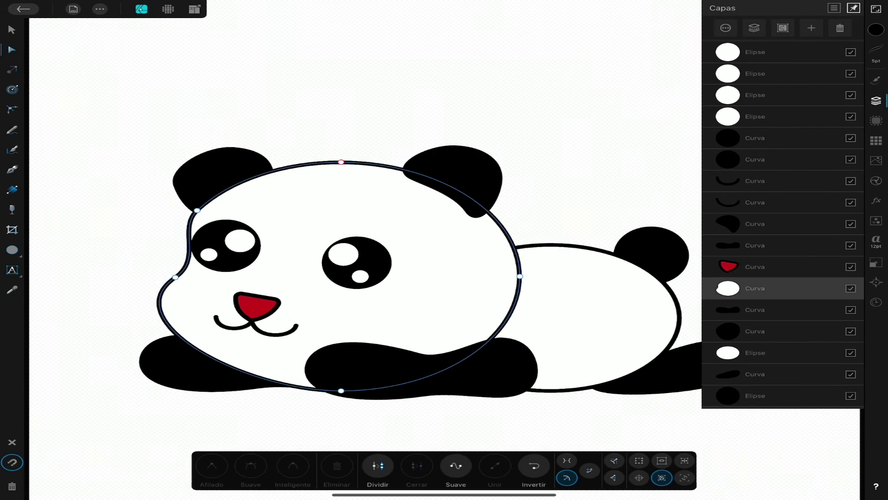
scroll(324, 176, "up", 5)
left_click_drag(348, 152, 347, 99)
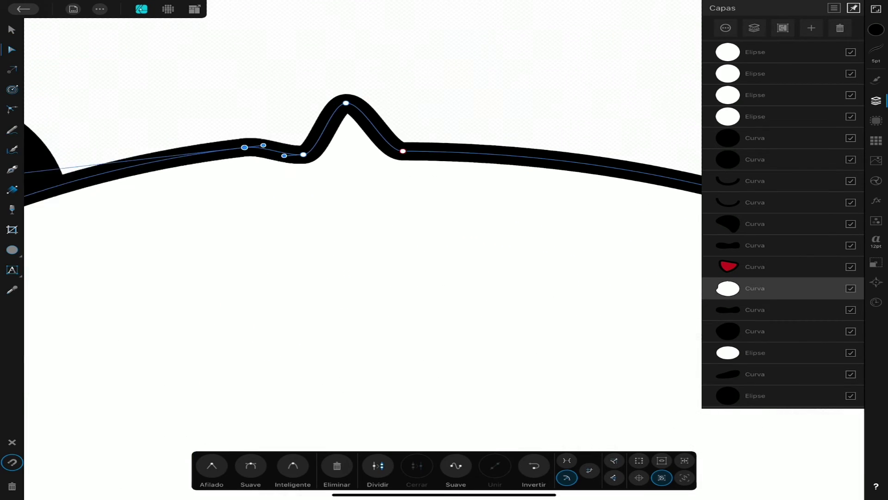
scroll(347, 231, "down", 5)
scroll(351, 250, "down", 2)
left_click_drag(316, 178, 314, 150)
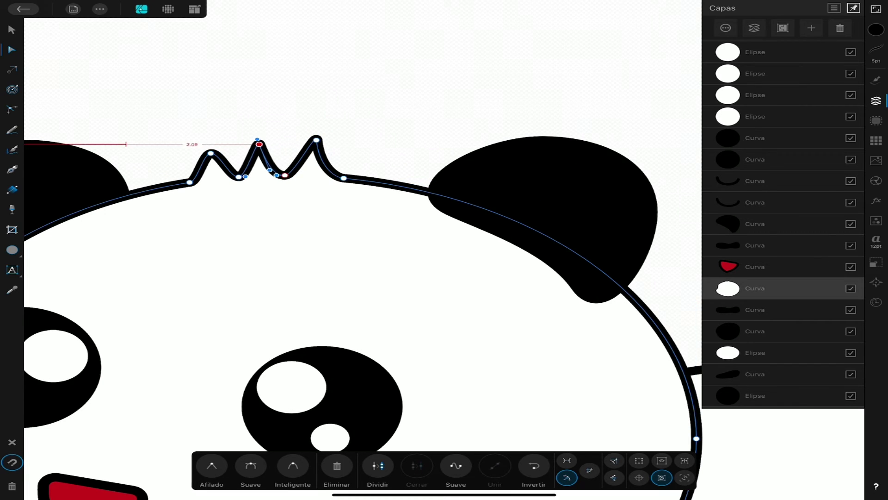
scroll(352, 250, "down", 5)
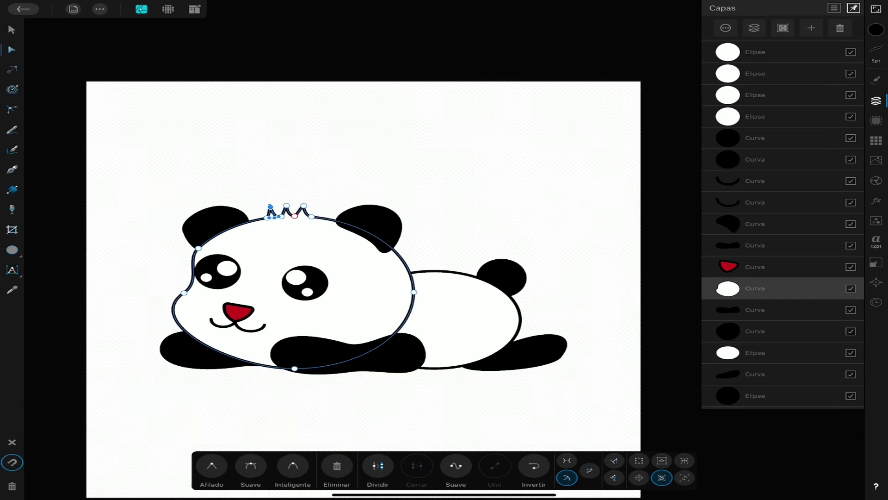
scroll(352, 268, "down", 1)
left_click(305, 272)
Group the eye curves, mouth and red nose together
left_click(782, 138)
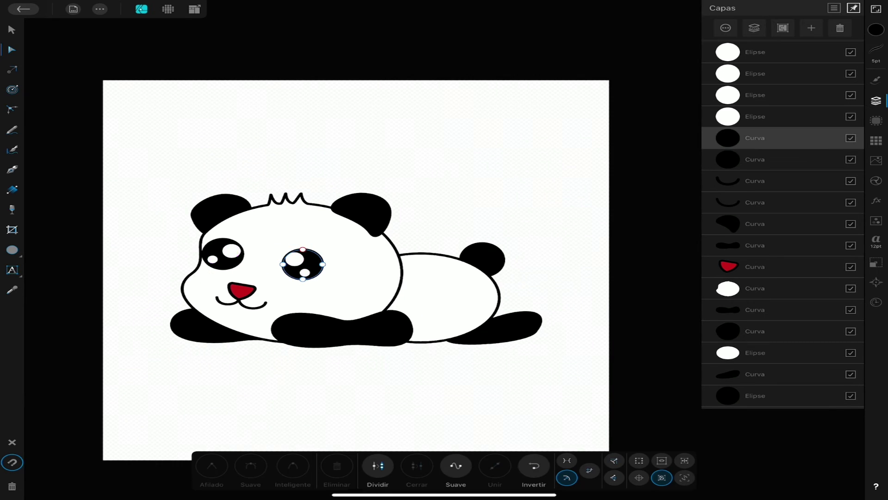
left_click(782, 159)
left_click(782, 180)
left_click(782, 202)
left_click(782, 266)
key("ctrl+g")
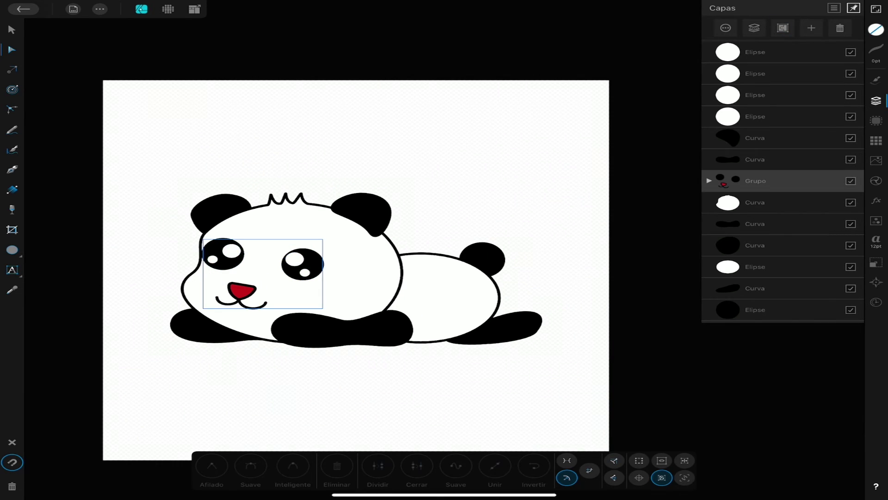
Group the four eye highlights and nest that group inside the face group
left_click(782, 116)
left_click(782, 95)
left_click(782, 74)
left_click(782, 52)
key("ctrl+g")
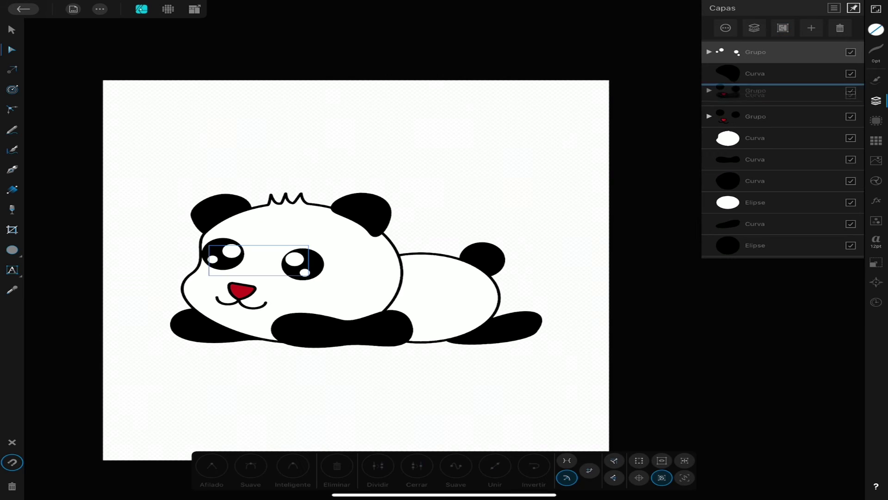
left_click_drag(782, 91, 782, 116)
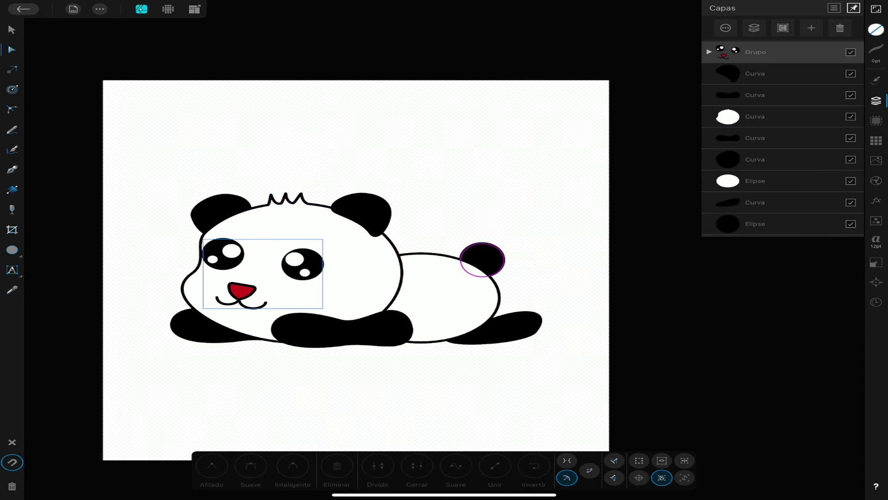
Group the entire panda into one group and duplicate it
key("ctrl+a")
key("ctrl+g")
key("ctrl+j")
key("ctrl+j")
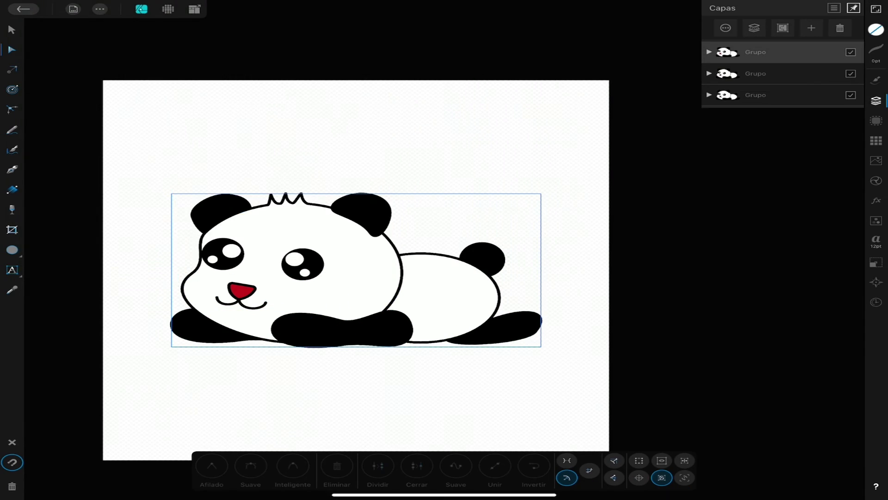
left_click(876, 29)
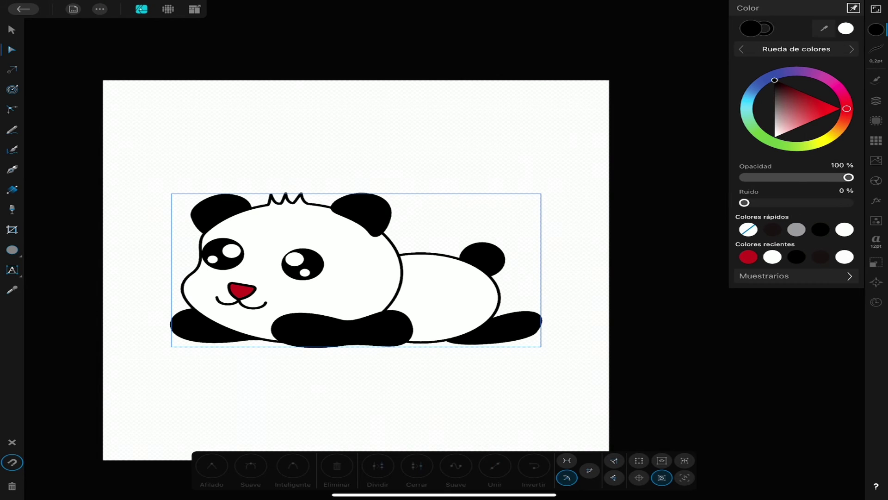
Add a thick outer contour around the panda with the Contour tool
left_click(13, 90)
left_click(252, 466)
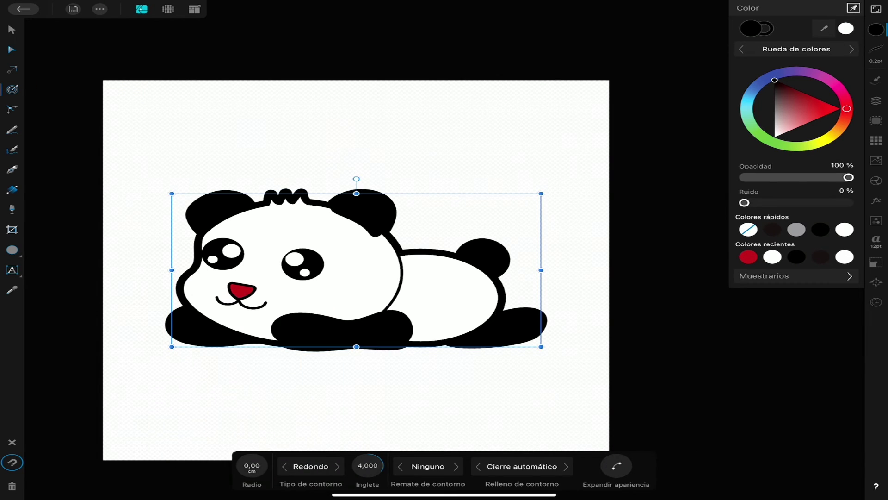
left_click(253, 466)
left_click(248, 482)
scroll(338, 268, "down", 3)
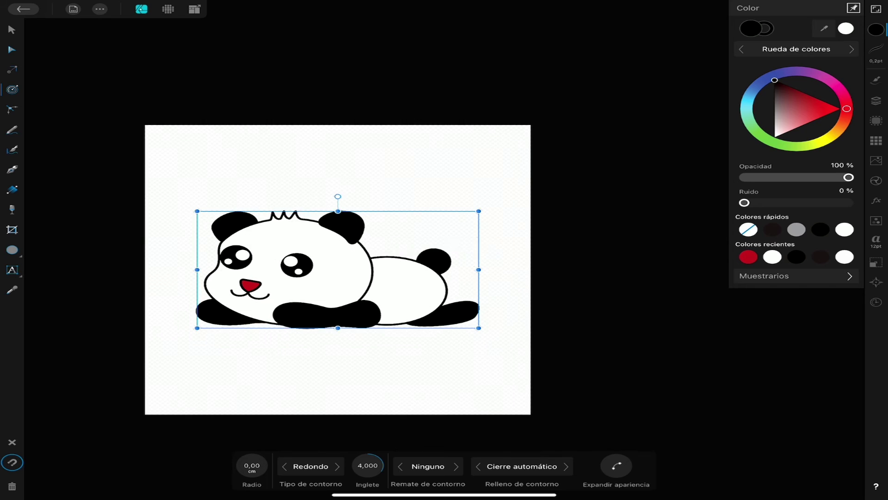
scroll(338, 268, "up", 3)
Set the stroke width of the head outline and body ellipse to 5 pt
left_click(876, 101)
left_click(710, 52)
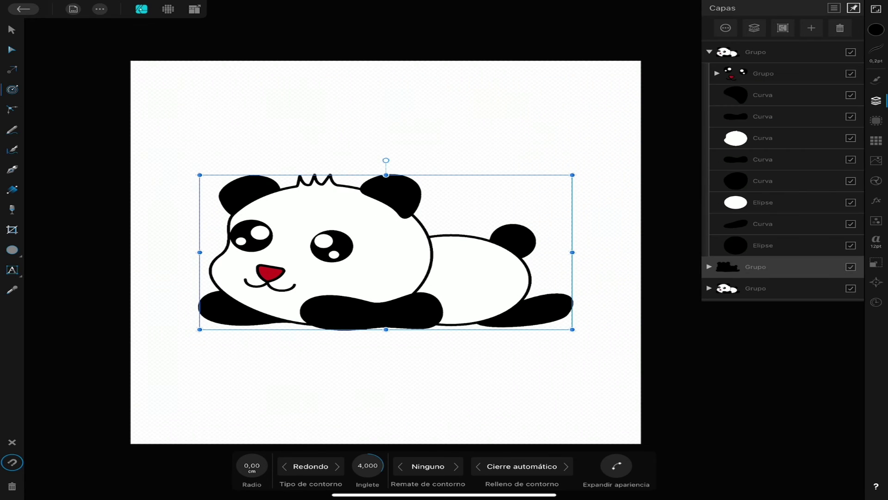
left_click(709, 52)
left_click(876, 48)
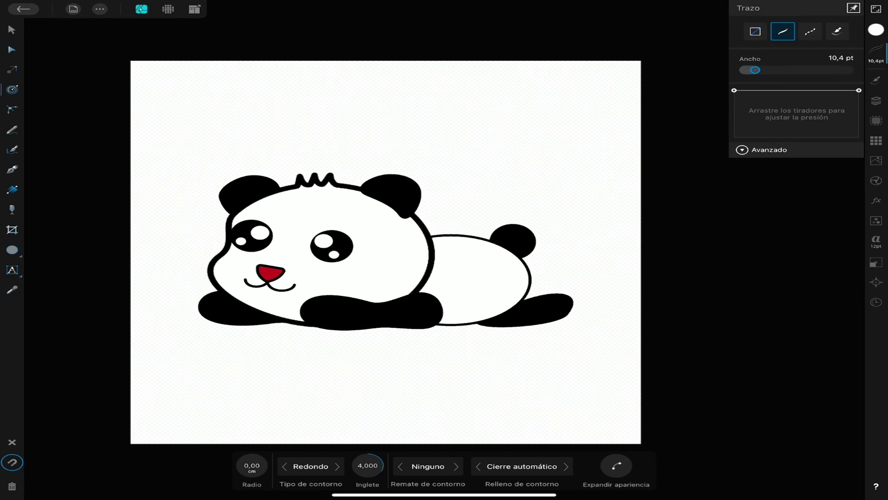
left_click(842, 58)
left_click(662, 149)
left_click(481, 277)
left_click(841, 58)
left_click(648, 88)
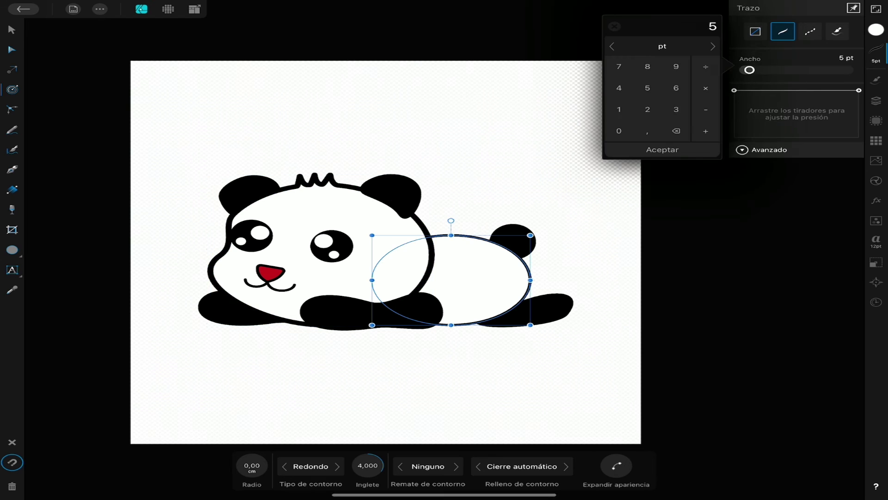
left_click(662, 150)
left_click(394, 393)
scroll(386, 252, "down", 1)
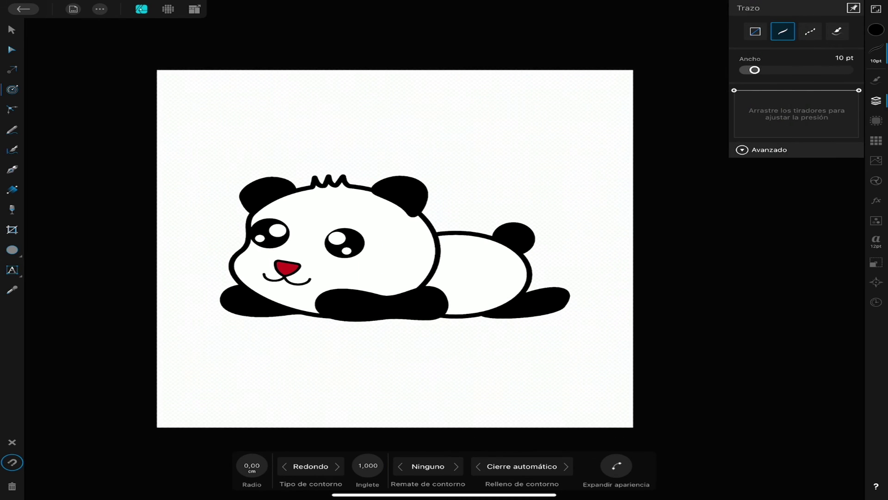
Make stroke colour active and set the panda's contour radius to 0,4
left_click(876, 29)
left_click(389, 259)
left_click(766, 28)
left_click(252, 466)
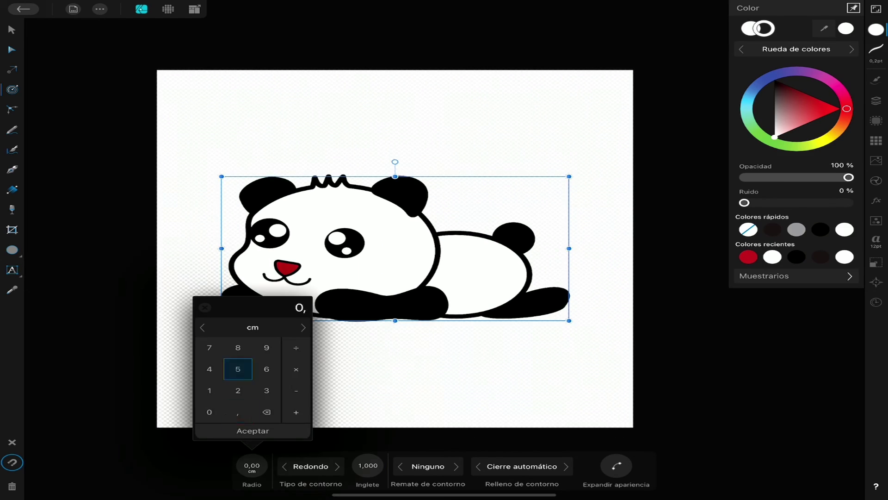
left_click(252, 466)
type("0,4")
left_click(205, 307)
Select the white body shape inside the panda group and bring up its layer effects
left_click(876, 100)
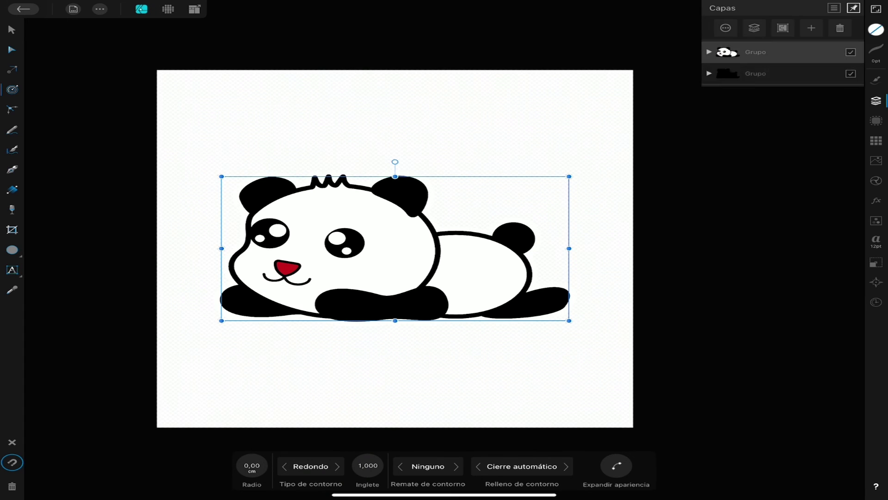
left_click(708, 52)
left_click(750, 139)
left_click(876, 200)
Enable an inner shadow on the body, raising its opacity and pushing the offset downward
left_click(842, 167)
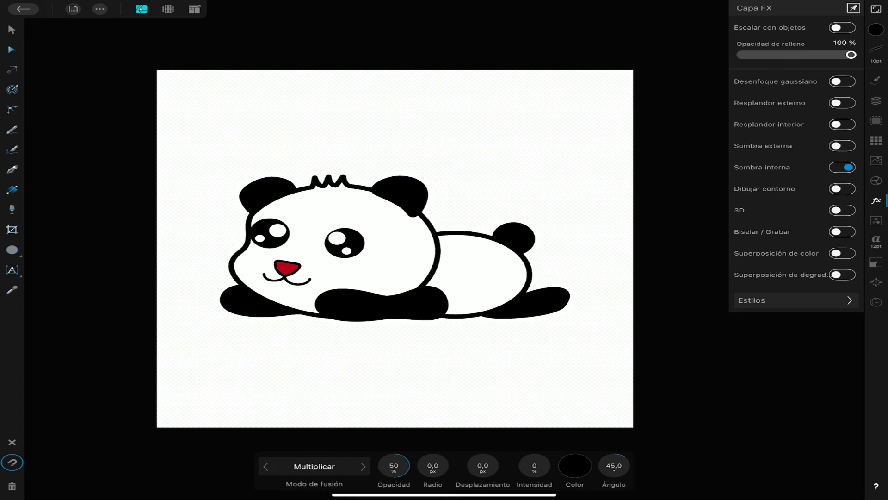
left_click(575, 466)
left_click(548, 403)
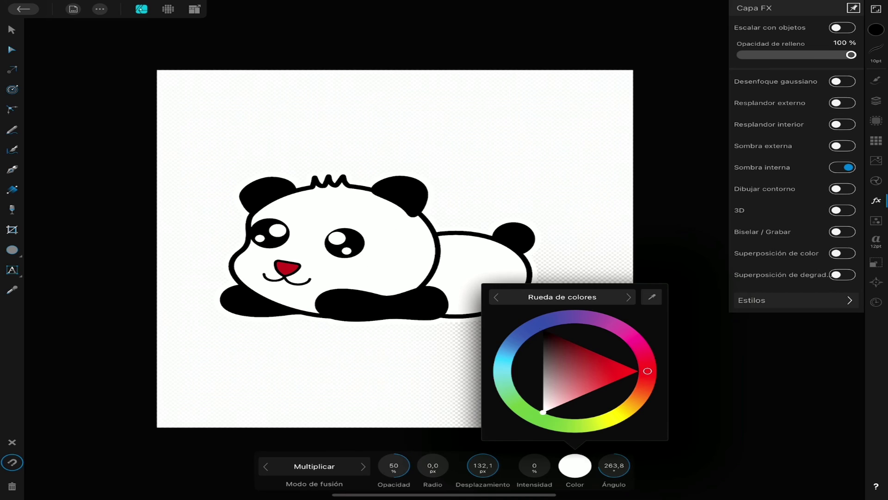
left_click_drag(393, 466, 407, 459)
left_click(575, 466)
left_click(554, 372)
mouse_move(554, 372)
left_mouse_down()
mouse_move(555, 360)
mouse_move(545, 368)
left_mouse_up()
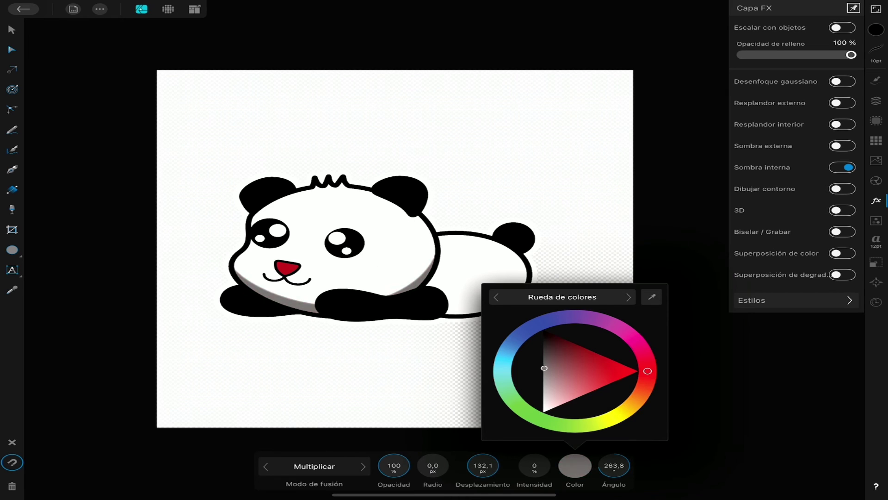
double_click(393, 465)
Sample a grey from the panda as the shadow colour and set opacity to 95%
left_click(394, 465)
left_click(575, 465)
left_click(548, 374)
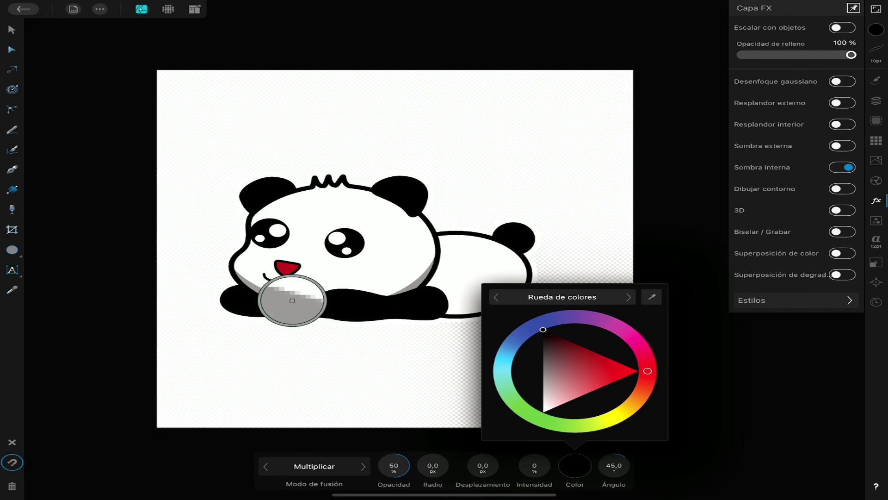
left_click_drag(641, 264, 292, 301)
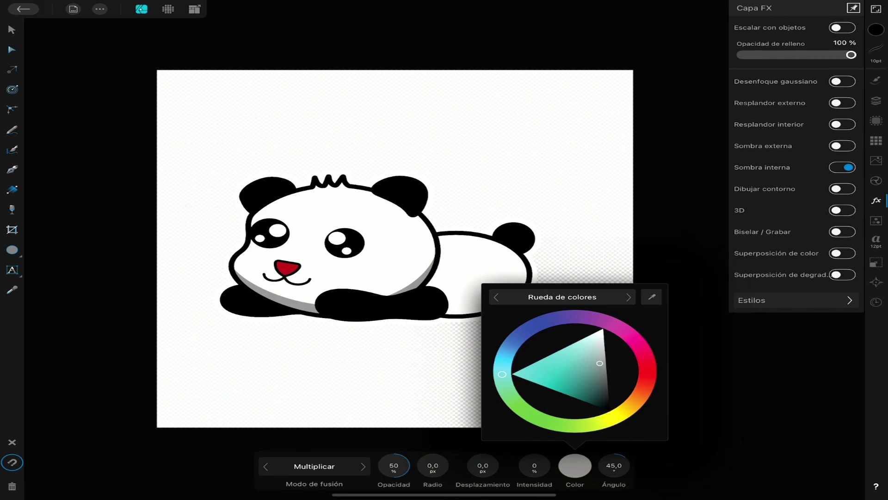
left_click(575, 466)
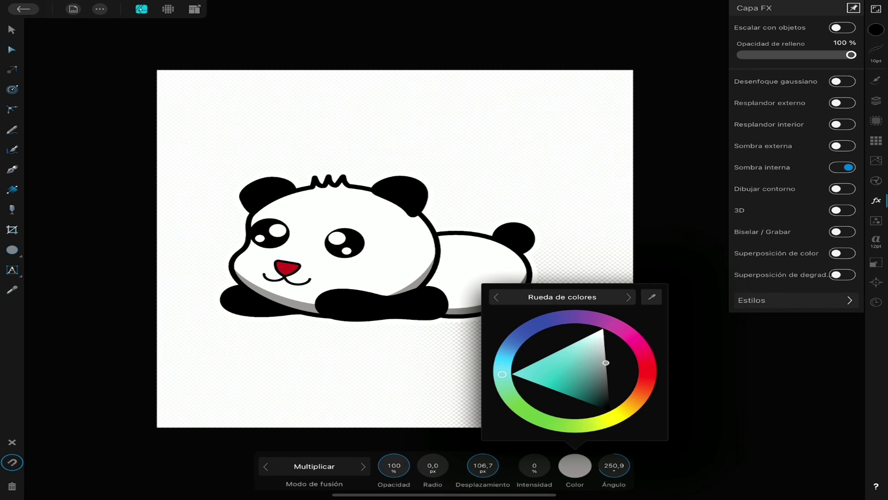
left_click_drag(394, 466, 385, 466)
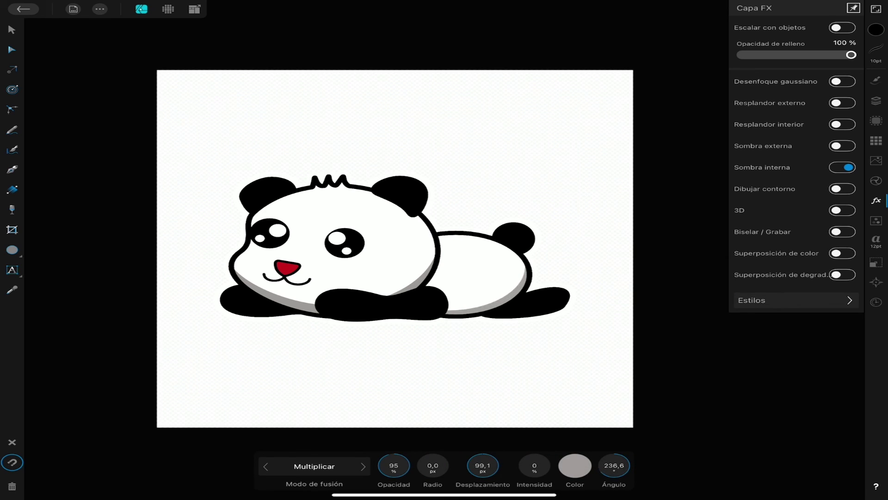
Group the remaining panda layers, then enlarge and centre the panda on the page
left_click(876, 100)
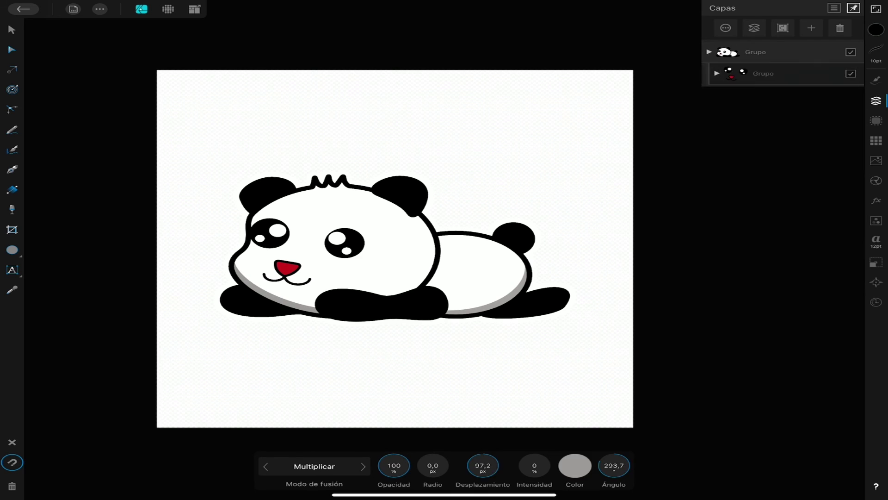
key("ctrl+g")
left_click(12, 30)
left_click_drag(569, 317, 602, 334)
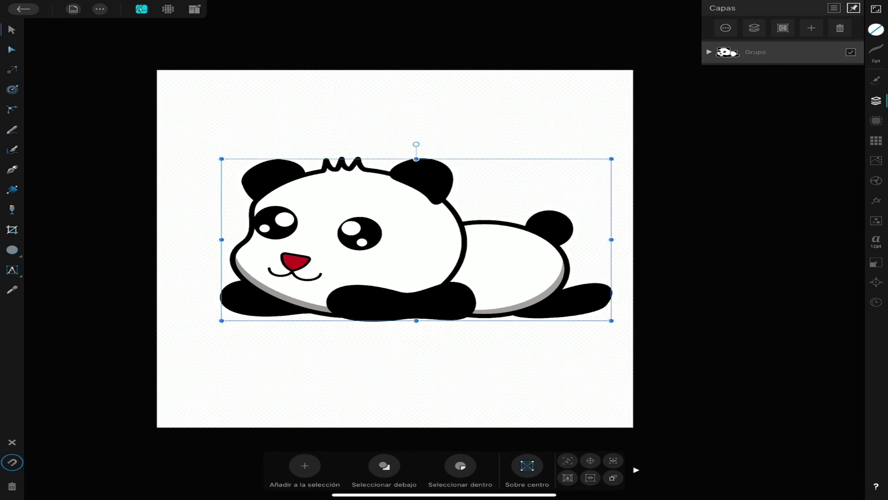
key("ctrl+d")
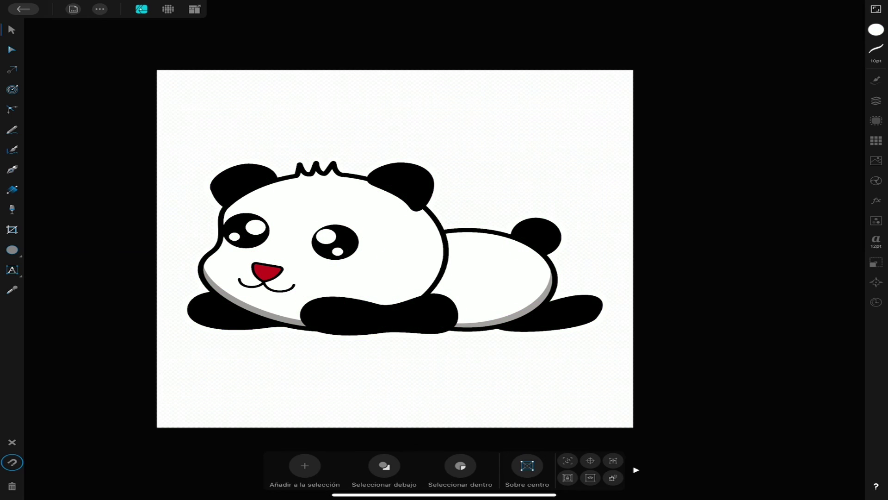